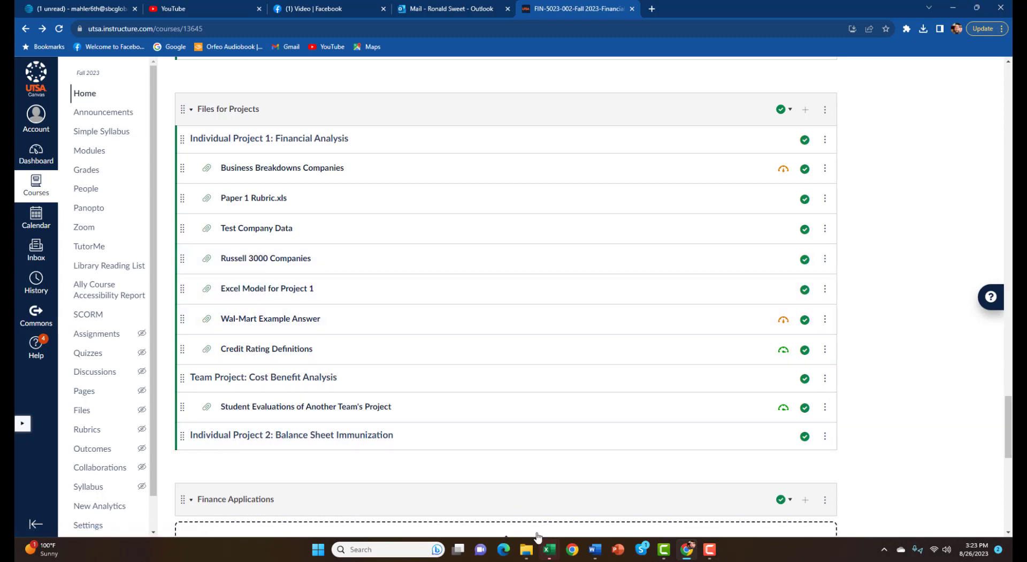
Step: Switch to the Russell3000Companies workbook in Excel and select Walmart's Bloomberg ticker in cell A4
mouse_move(549, 549)
left_click(474, 488)
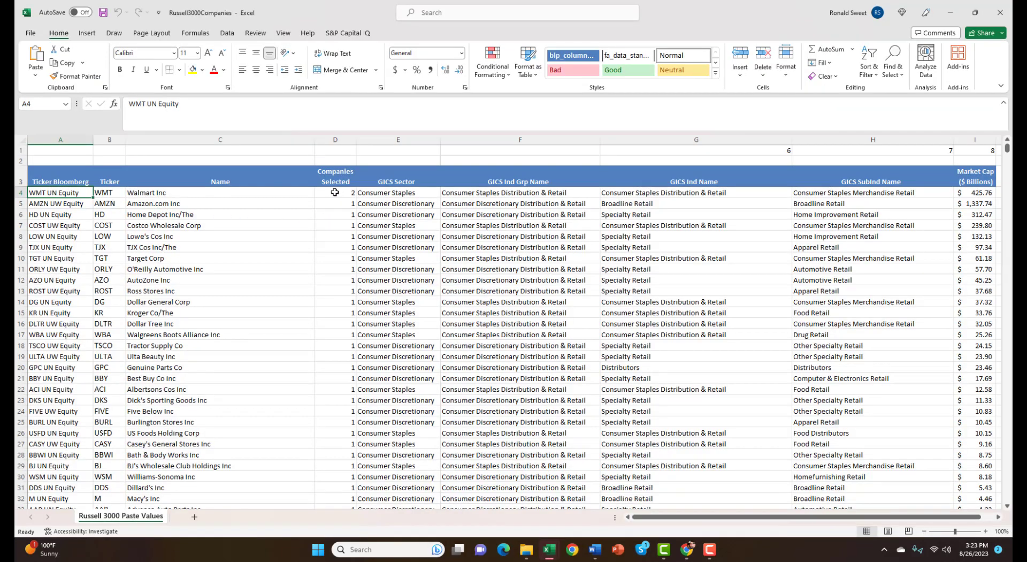
left_click(21, 193)
left_click(48, 192)
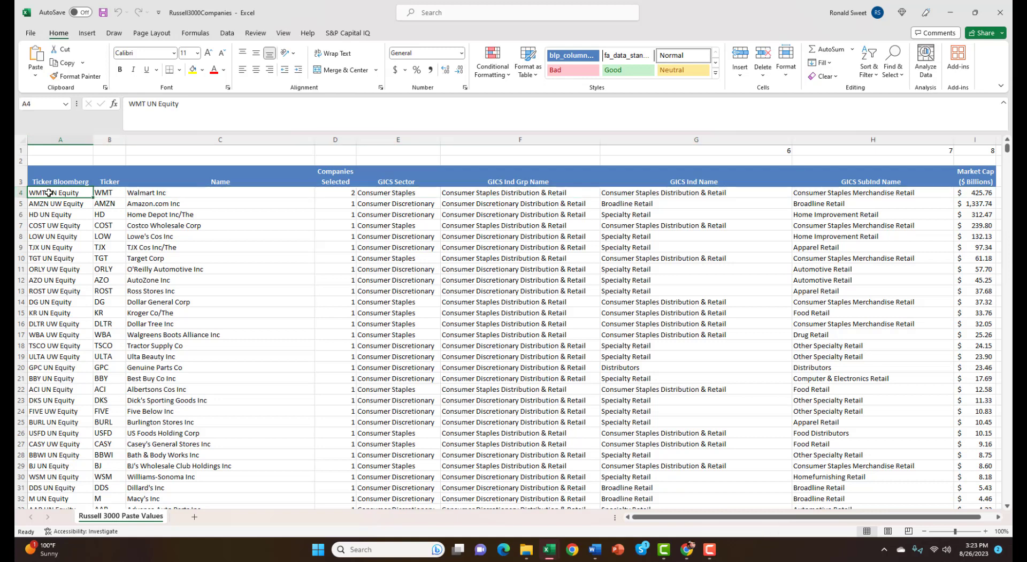
Step: Examine the Companies Selected codes for Walmart and the companies below it, along with the GICS industry and sub-industry columns
left_click(329, 194)
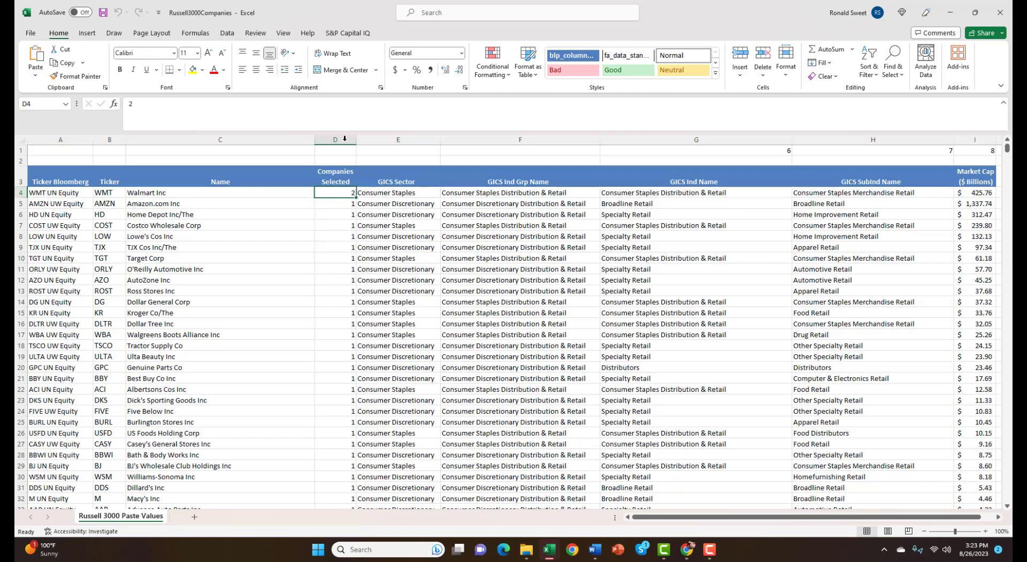
left_click_drag(75, 193, 337, 193)
left_click(339, 193)
left_click(346, 205)
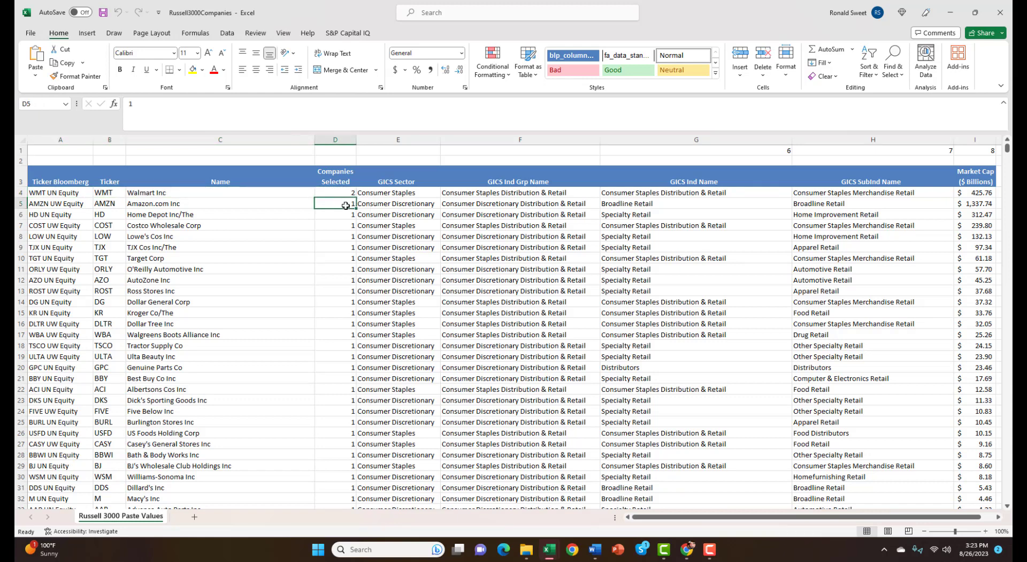
left_click_drag(50, 204, 278, 214)
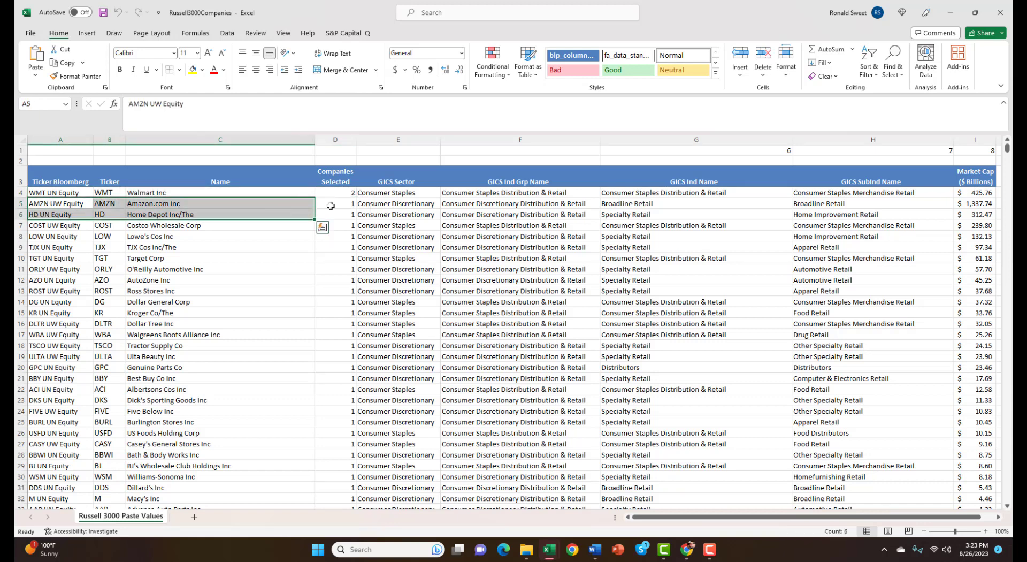
left_click(332, 206)
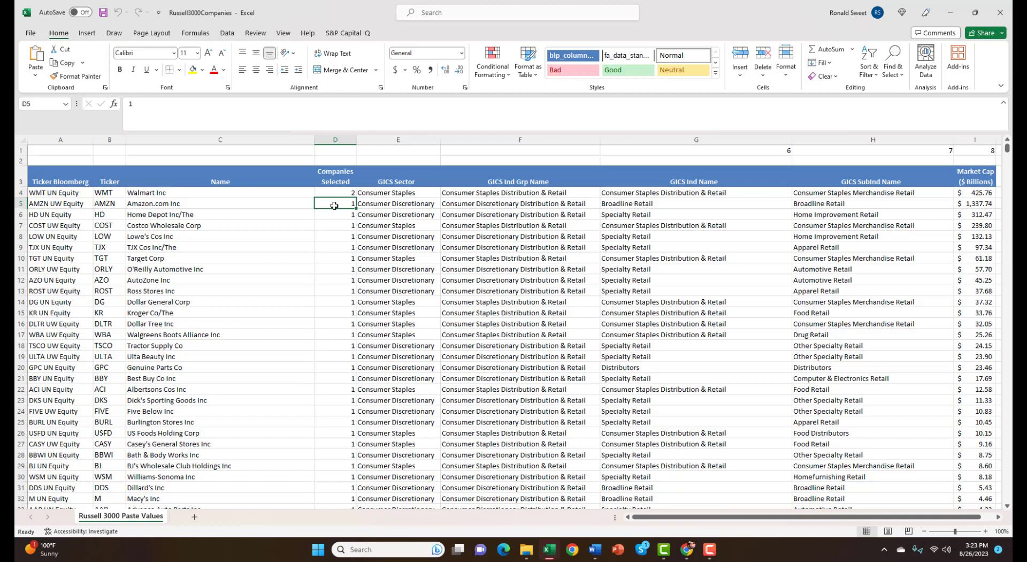
left_click(684, 140)
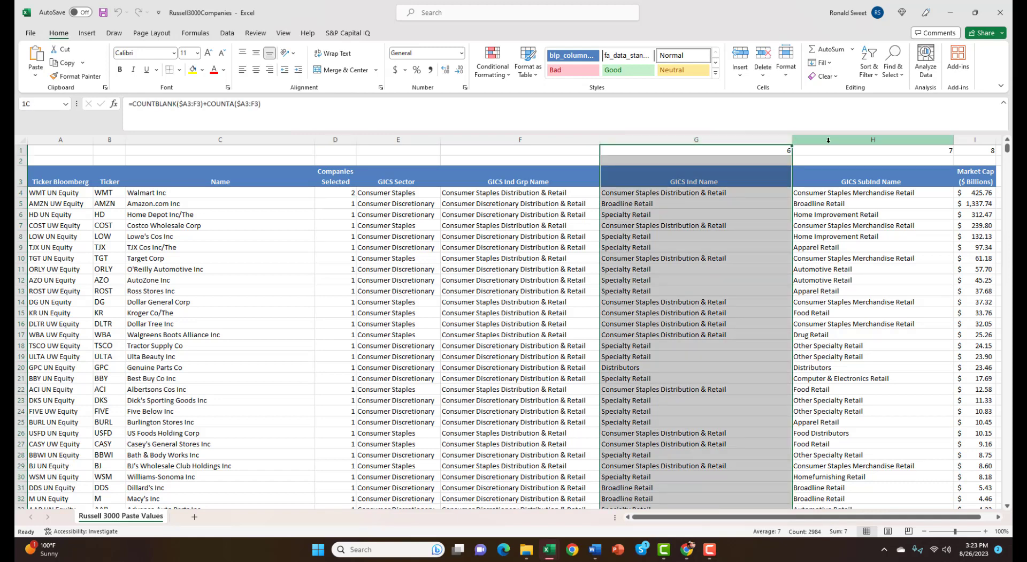
left_click(828, 141)
left_click(730, 140)
left_click(632, 215)
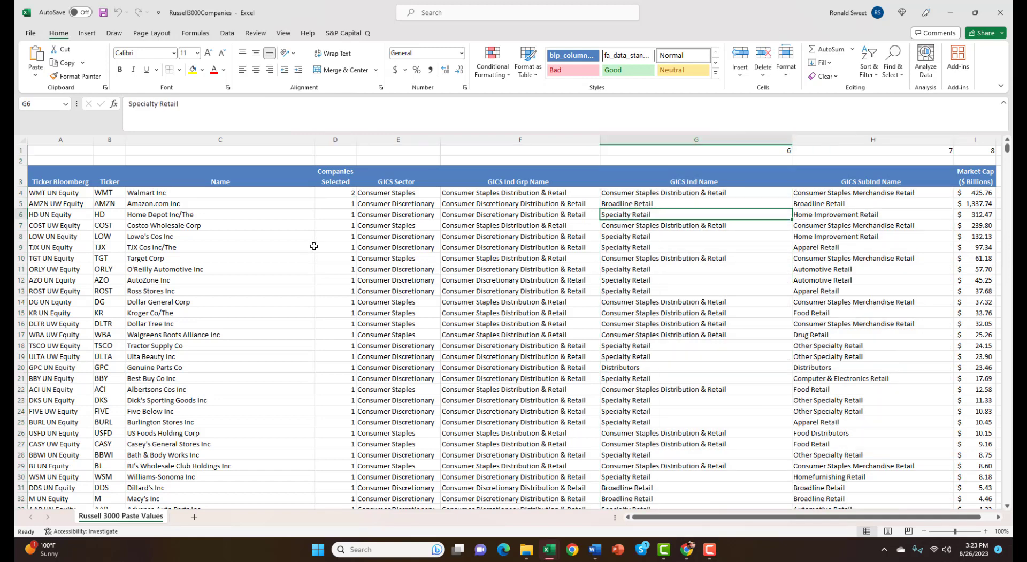
left_click(329, 236)
left_click(36, 193)
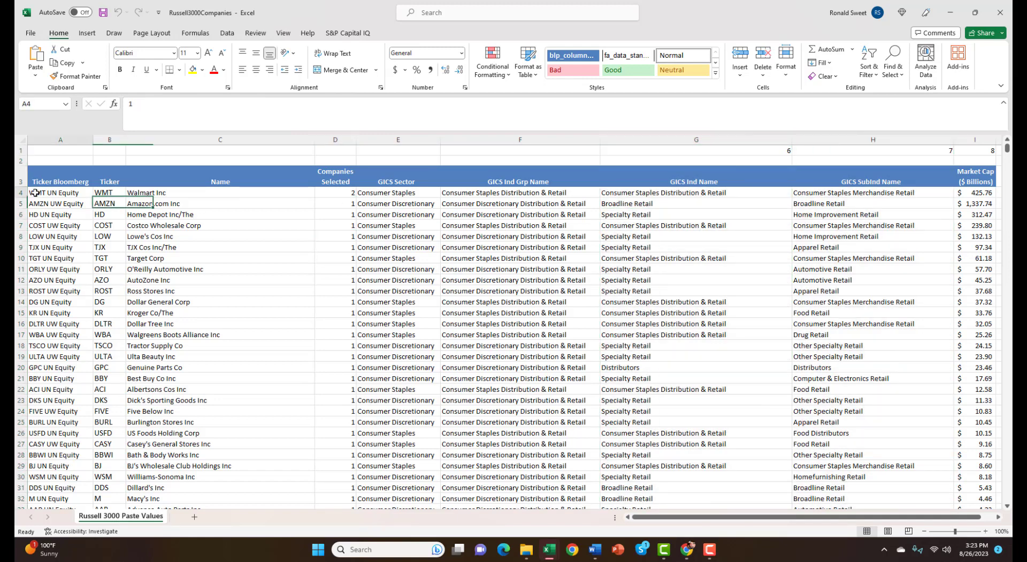
Step: Clear all existing values in the Companies Selected column from D4 down to D64
left_click(341, 193)
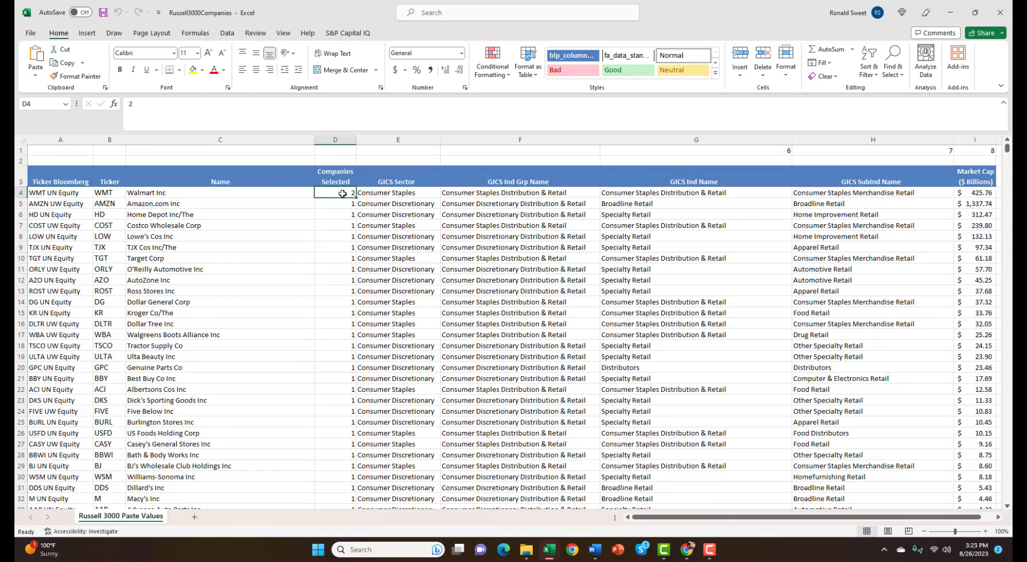
mouse_move(342, 194)
left_mouse_down()
mouse_move(339, 337)
mouse_move(340, 195)
left_mouse_up()
key("ctrl+shift+Down")
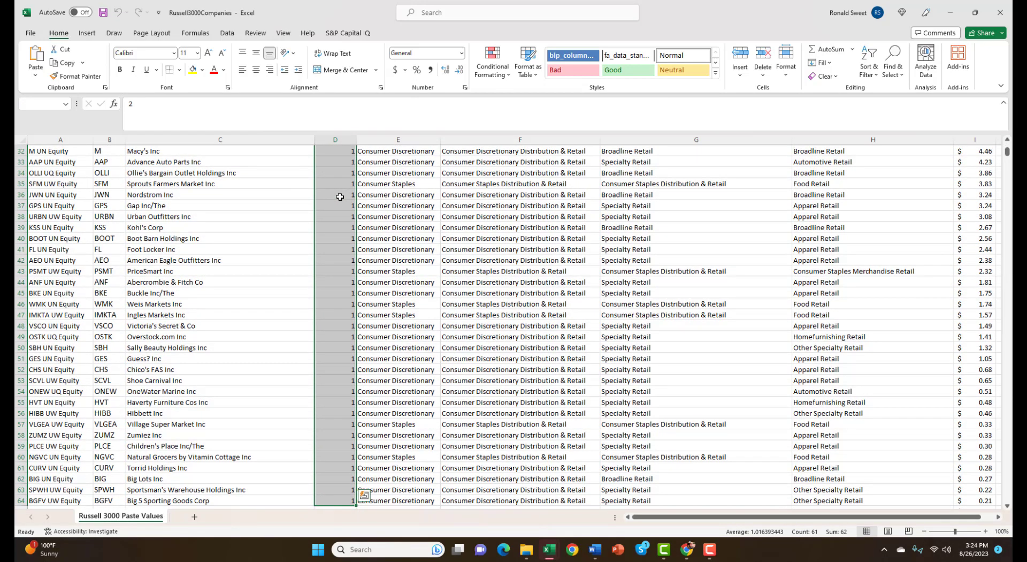
key("Delete")
key("Up")
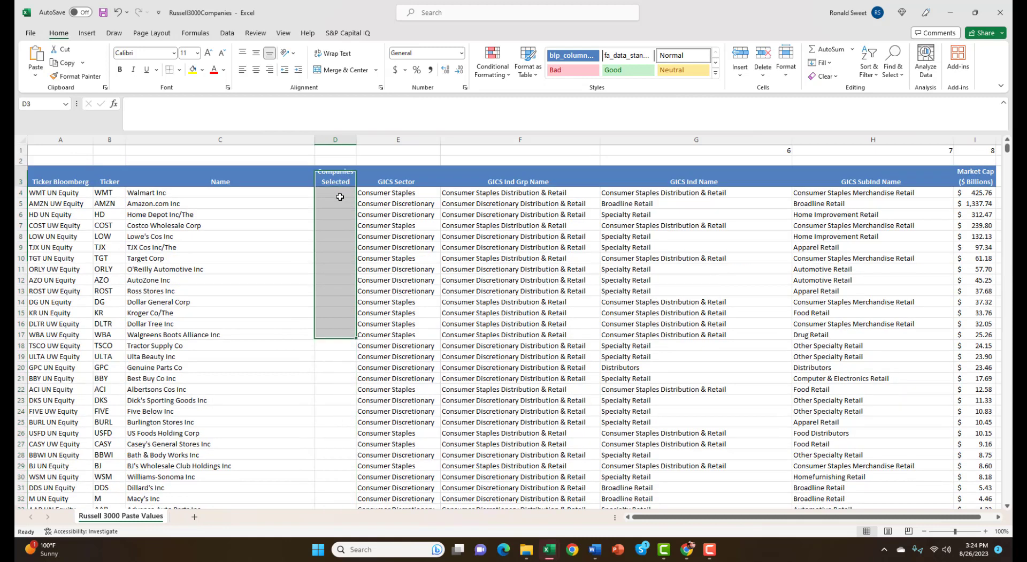
key("Down")
key("Down")
key("Down")
key("Down")
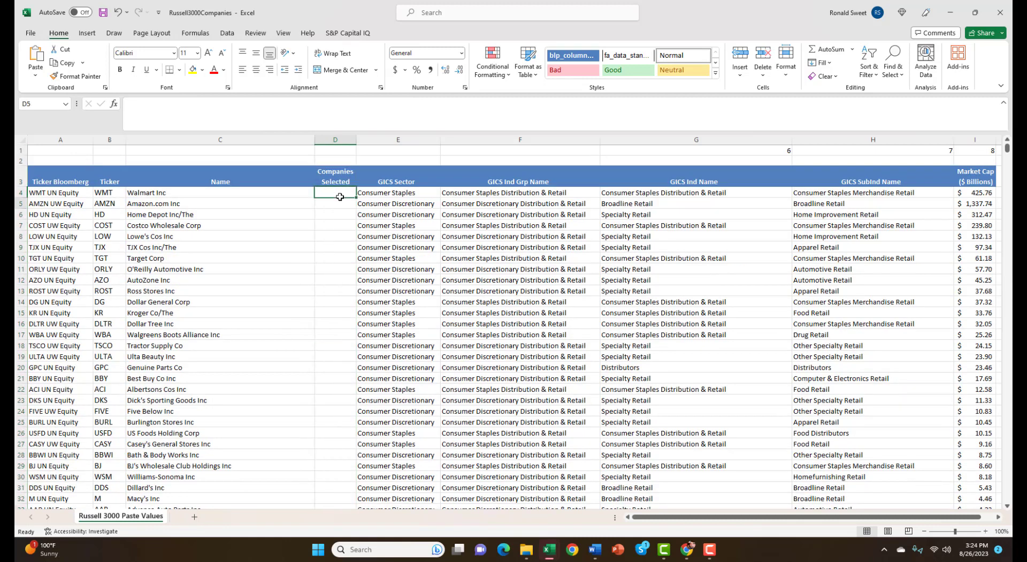
Step: Find nflx in the sheet and enter 2 in Netflix's Companies Selected cell, D95
left_click(340, 197)
key("ctrl+f")
type("nflx")
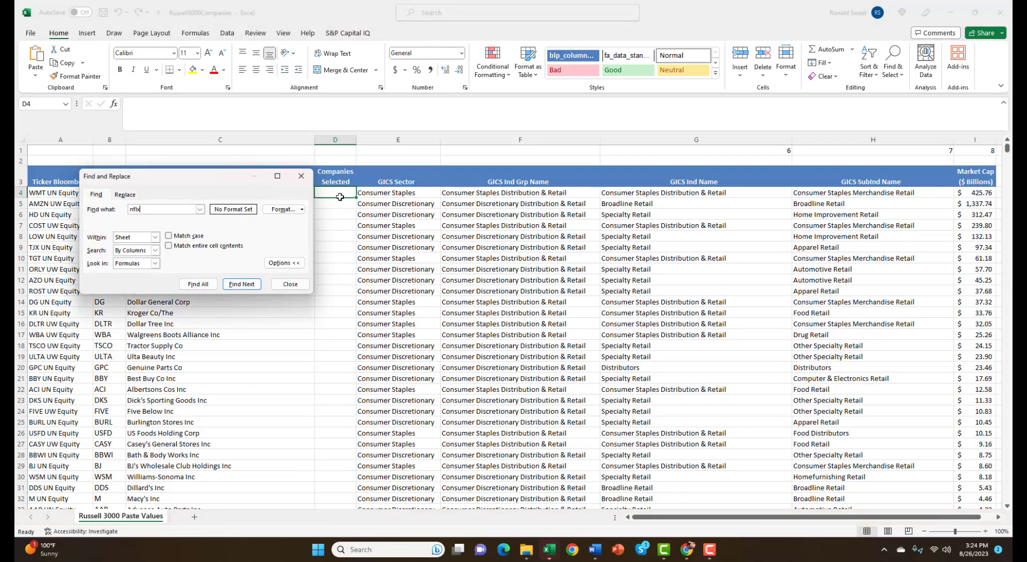
key("Return")
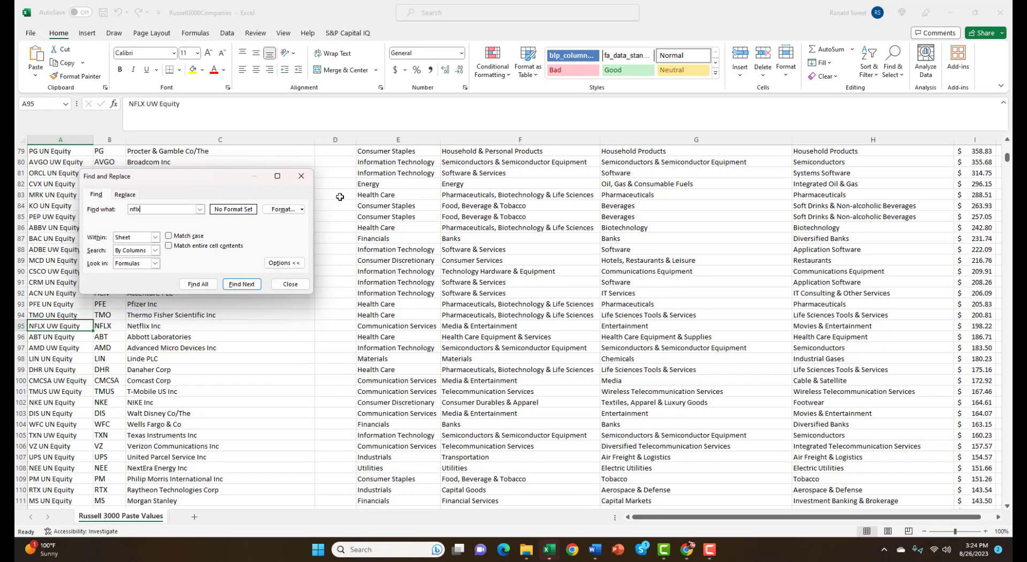
left_click(290, 284)
left_click(326, 326)
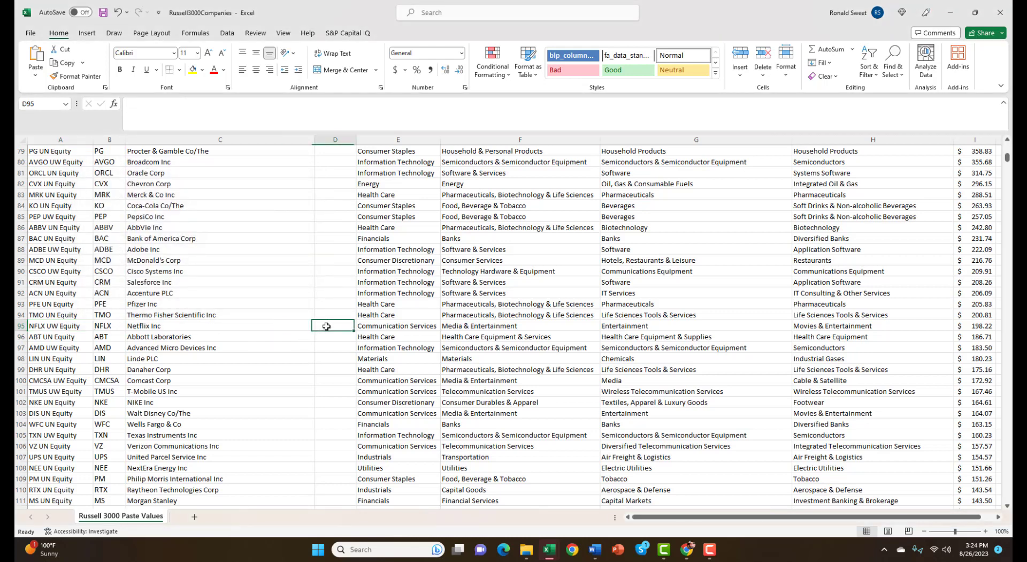
type("2")
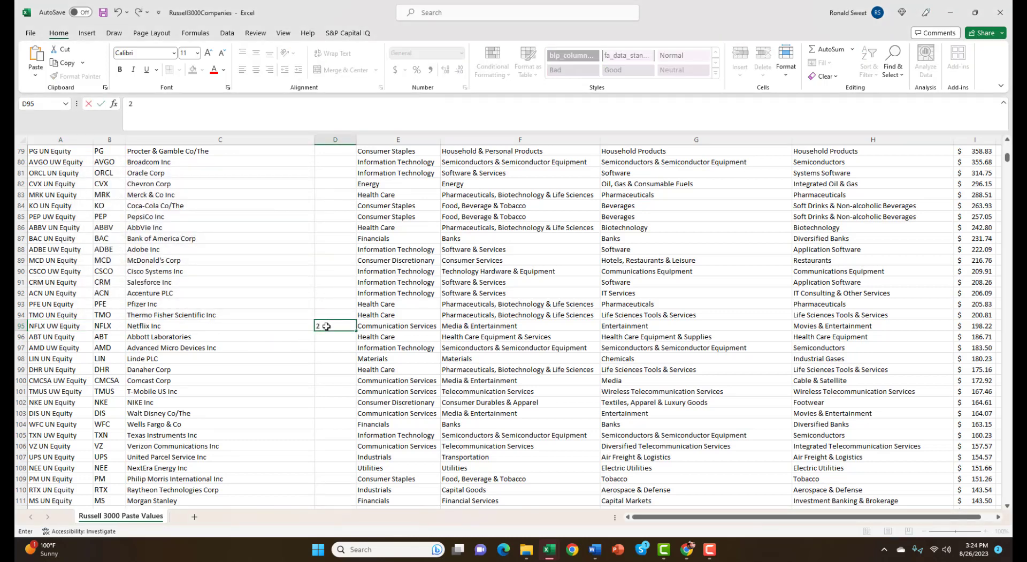
key("Tab")
Step: Look across Netflix's row at its GICS sector, industry group, industry, sub-industry and market cap
key("Right")
key("Right")
key("Left")
key("Left")
key("Left")
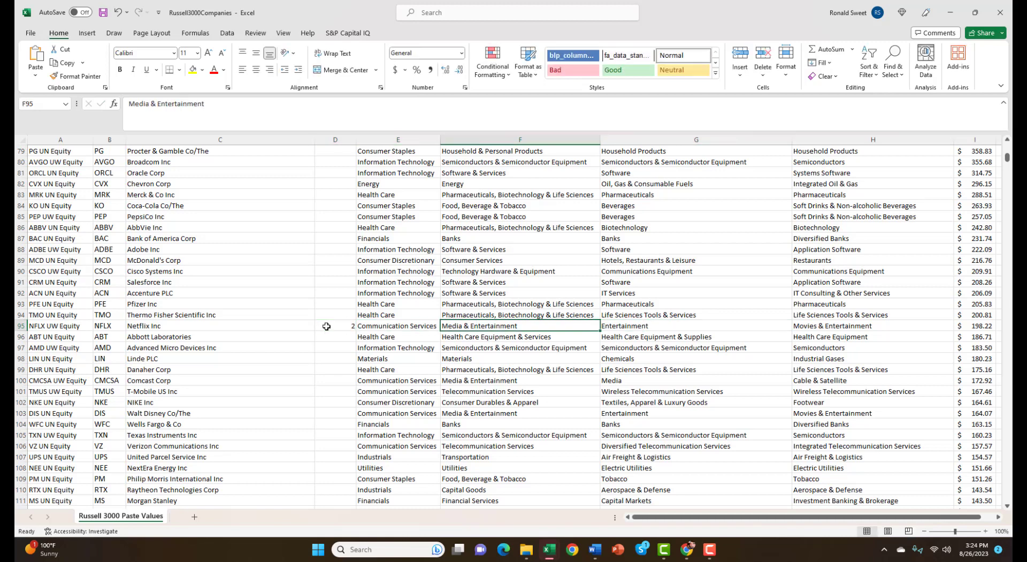
key("Right")
key("Right")
key("Right")
key("Right")
key("Left")
key("Left")
key("Left")
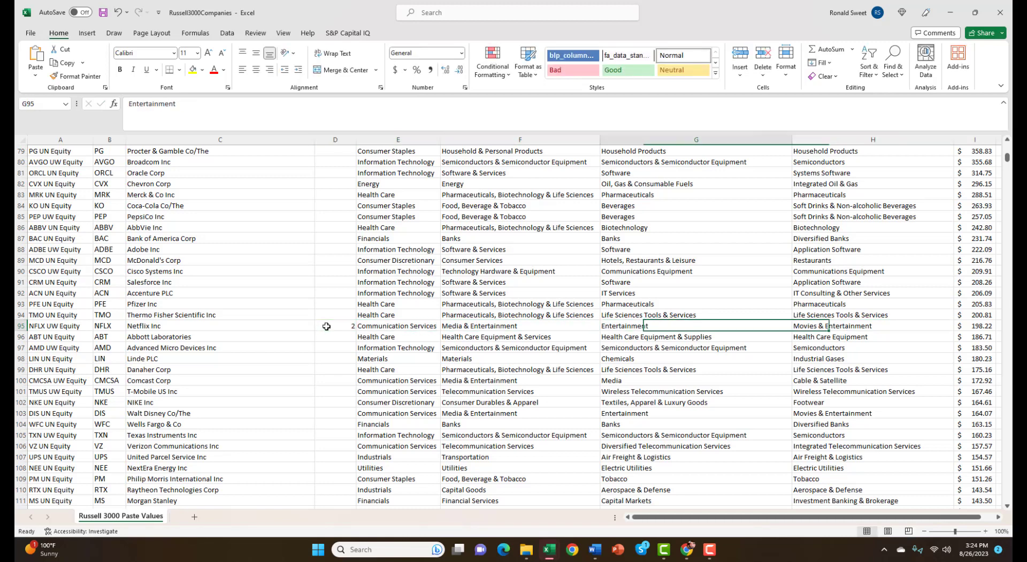
key("Right")
key("Right")
key("Right")
key("Right")
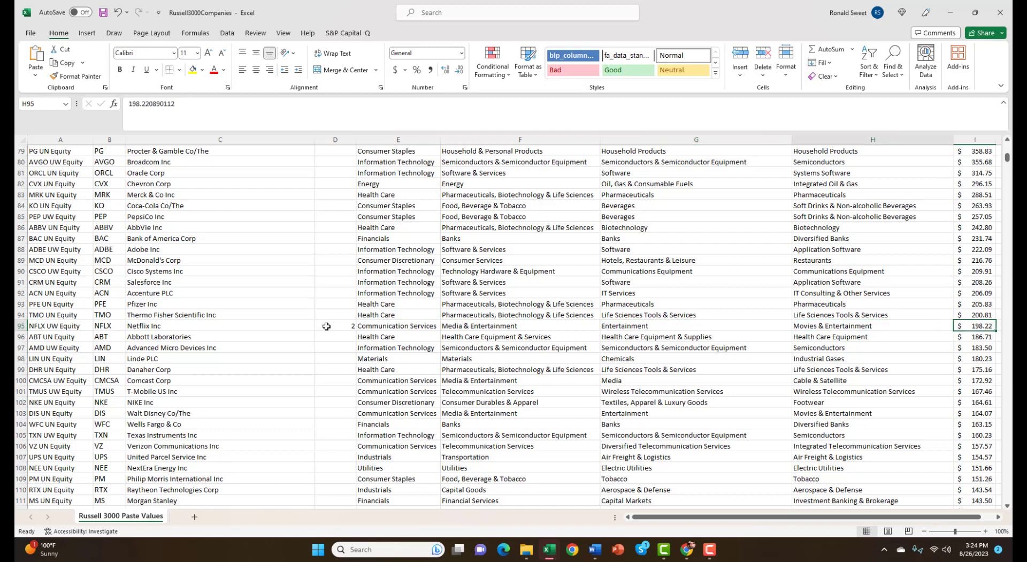
key("Left")
key("Left")
key("Left")
key("Left")
key("Left")
key("Right")
key("Up")
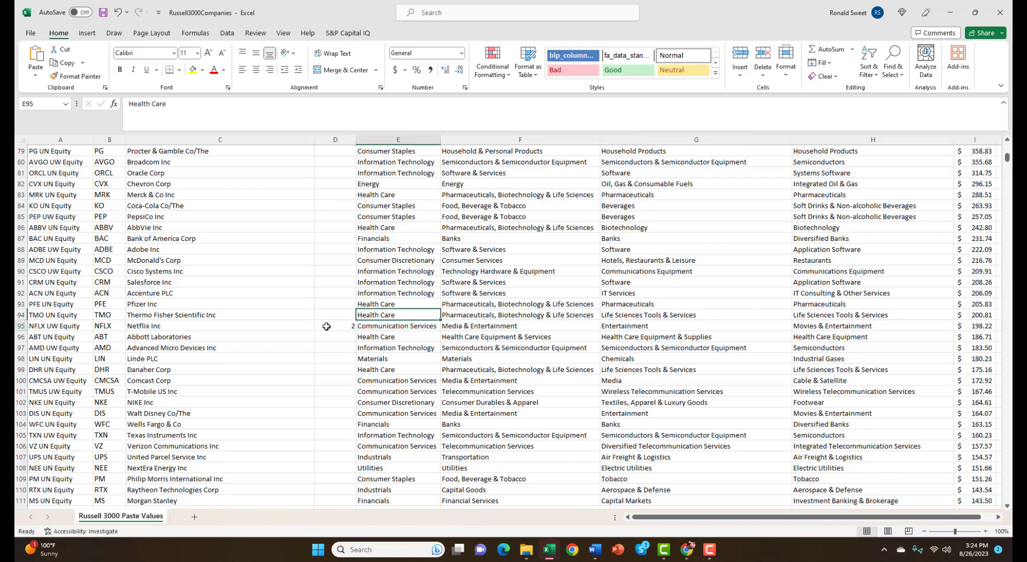
key("Down")
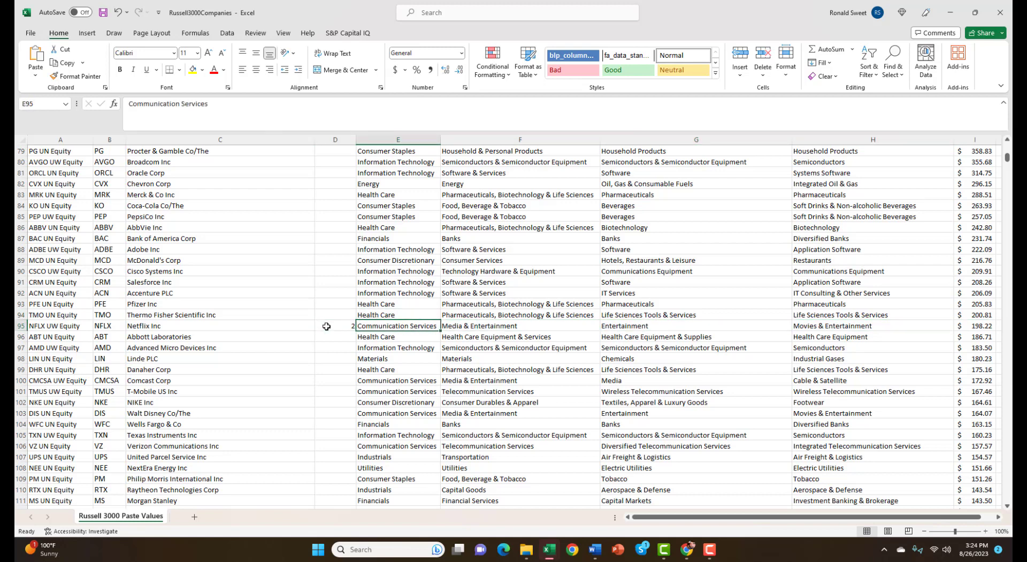
Step: Compare Netflix's GICS industry group, industry and sub-industry classifications from broadest to narrowest
key("Right")
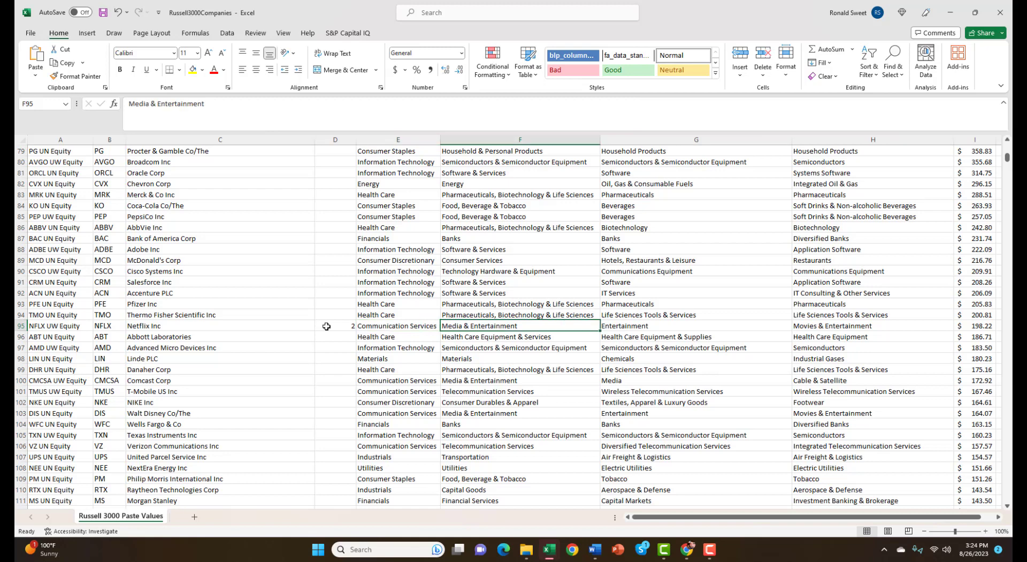
key("Right")
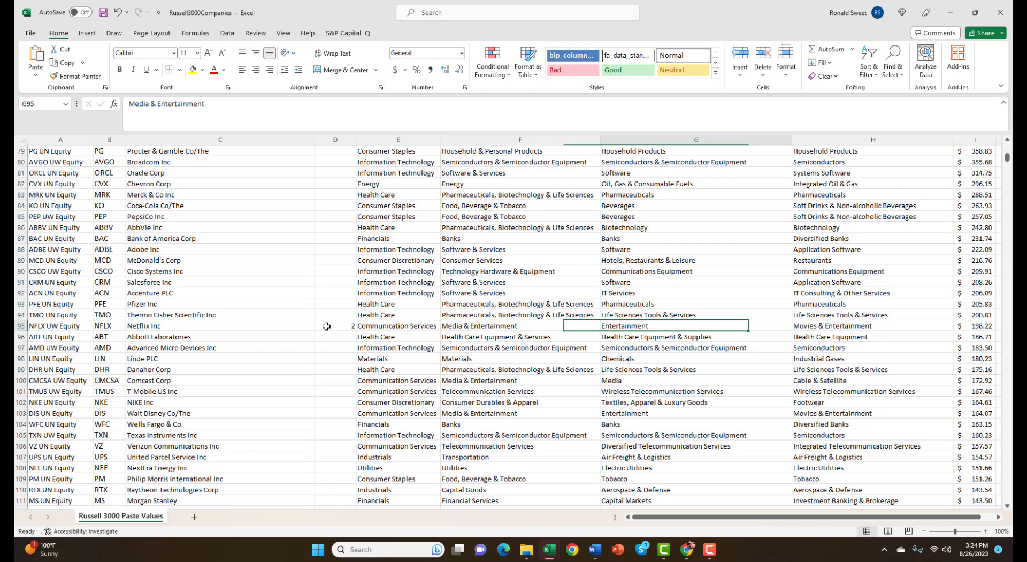
key("Right")
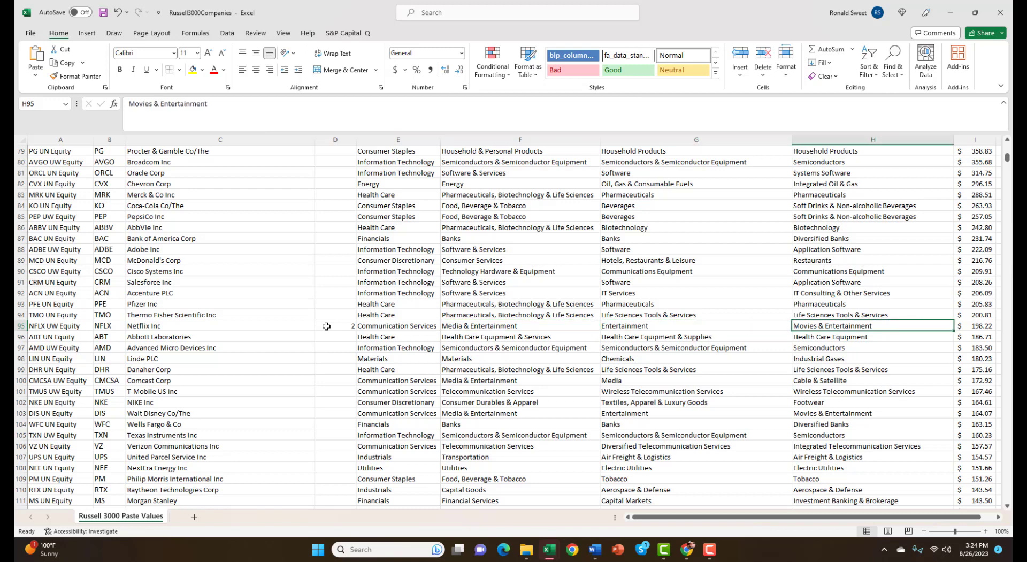
key("Left")
key("Left")
key("Left")
key("Right")
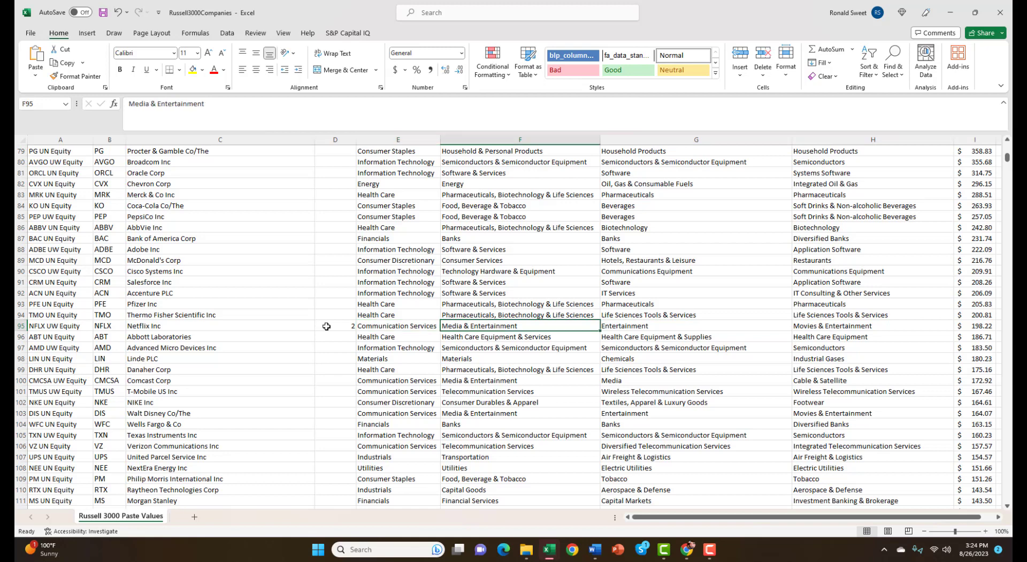
key("Right")
key("Right")
key("Left")
key("Right")
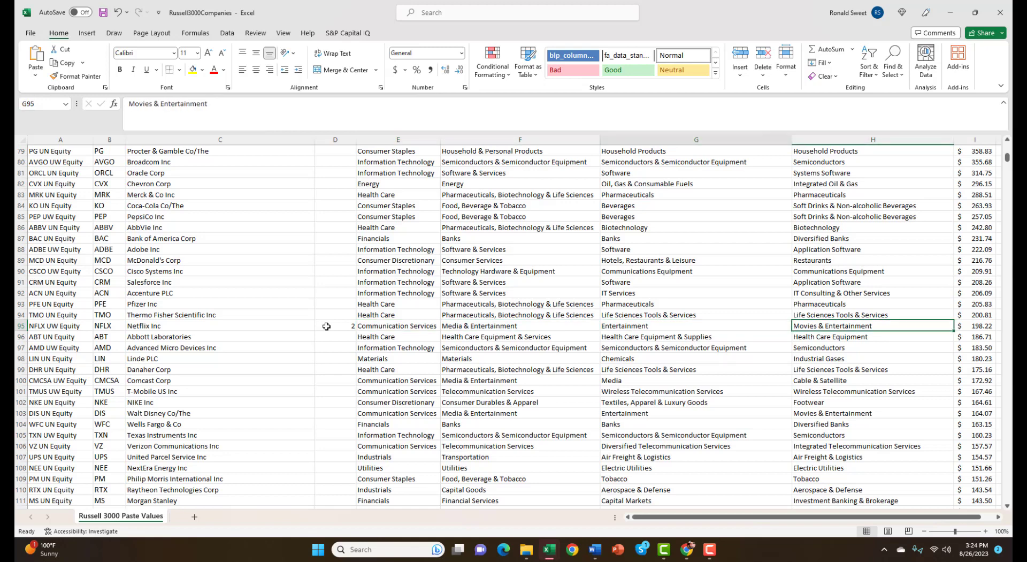
key("Left")
key("Left")
key("Left")
key("Right")
key("Right")
key("Right")
key("Left")
key("Left")
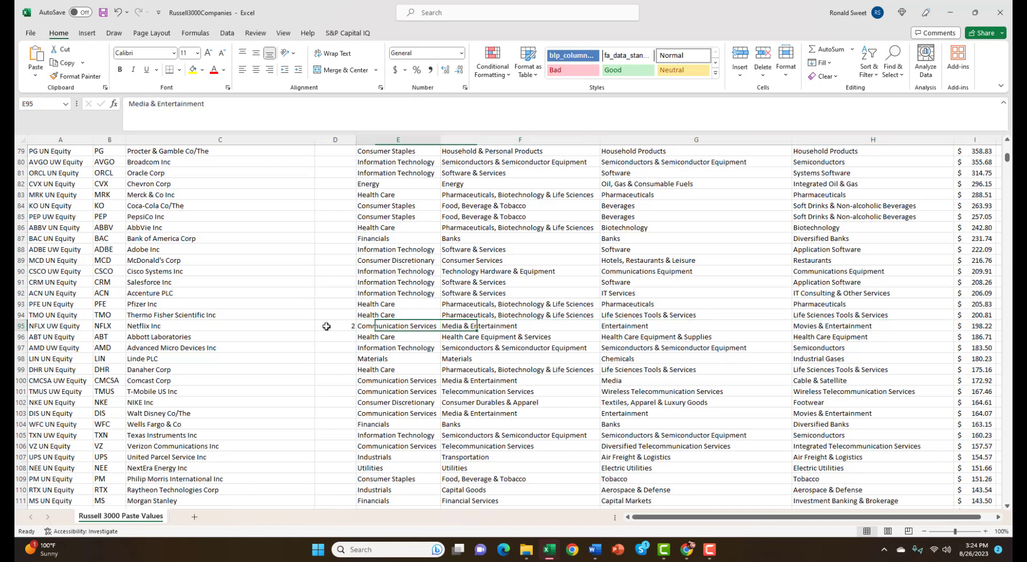
key("Left")
key("Right")
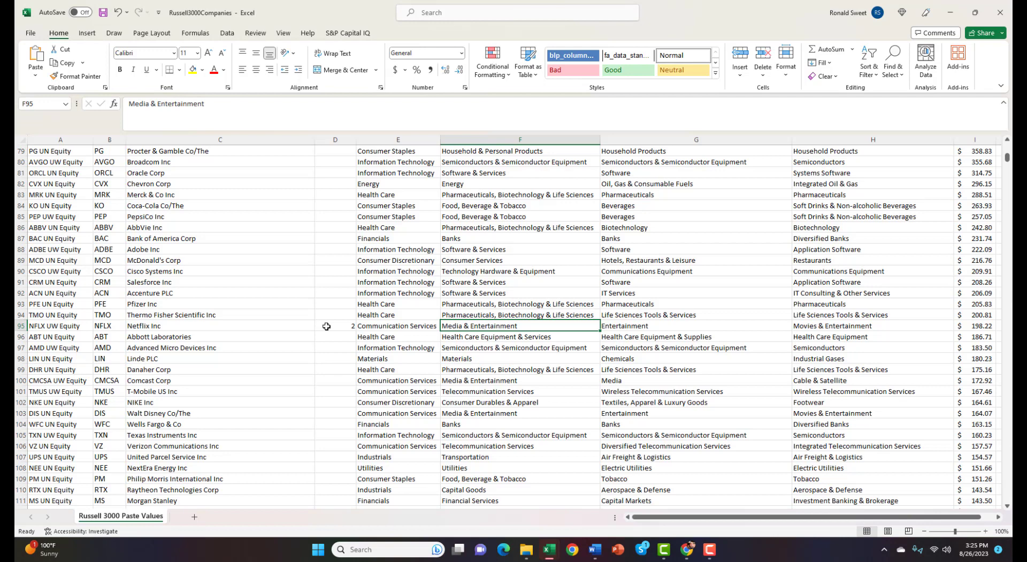
Step: Review Netflix's Companies Selected code against its GICS classifications, returning to the industry group in cell F95
key("Left")
key("Left")
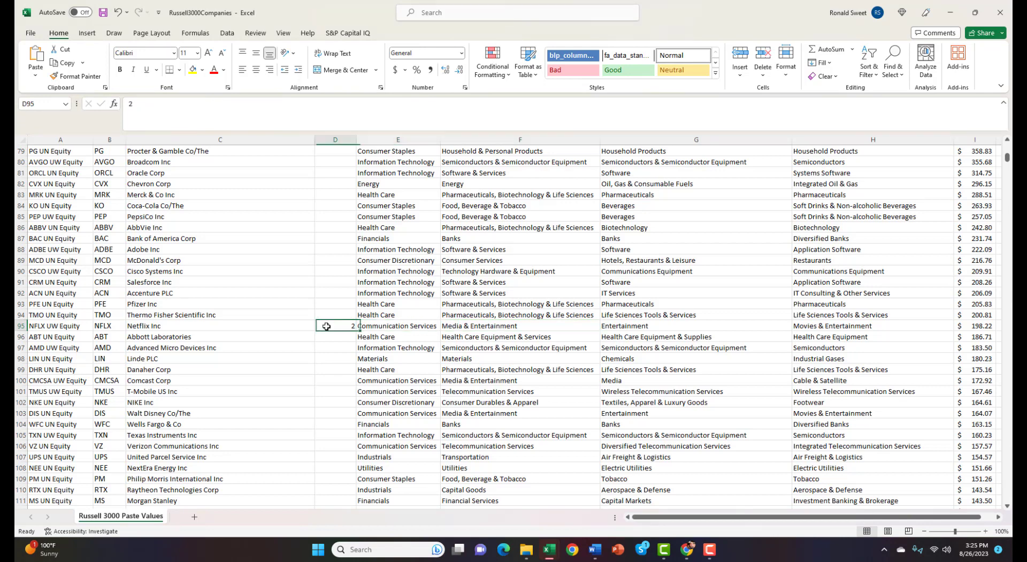
key("Right")
key("Right")
key("Right")
key("Right")
key("Left")
key("Left")
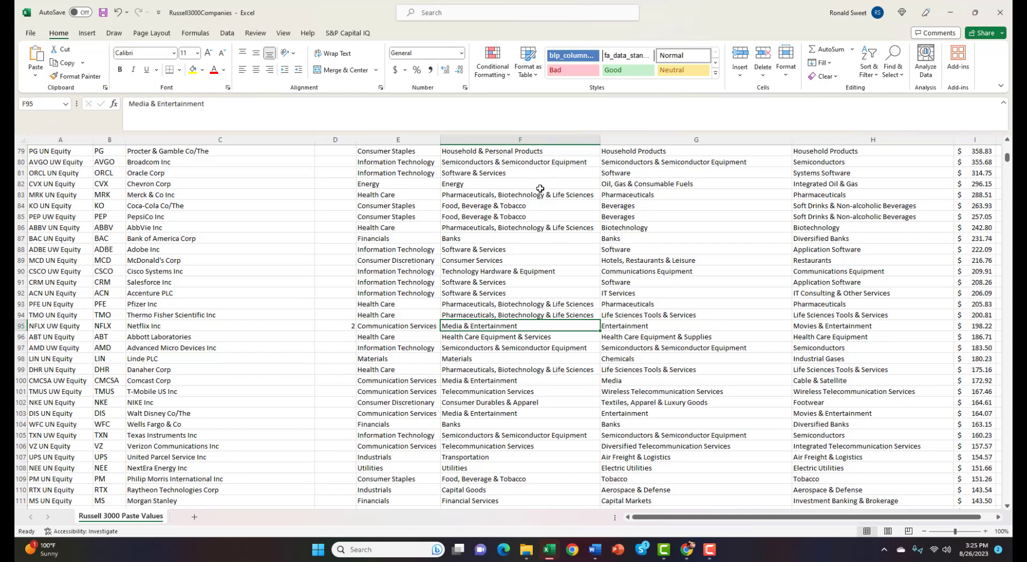
left_click(635, 326)
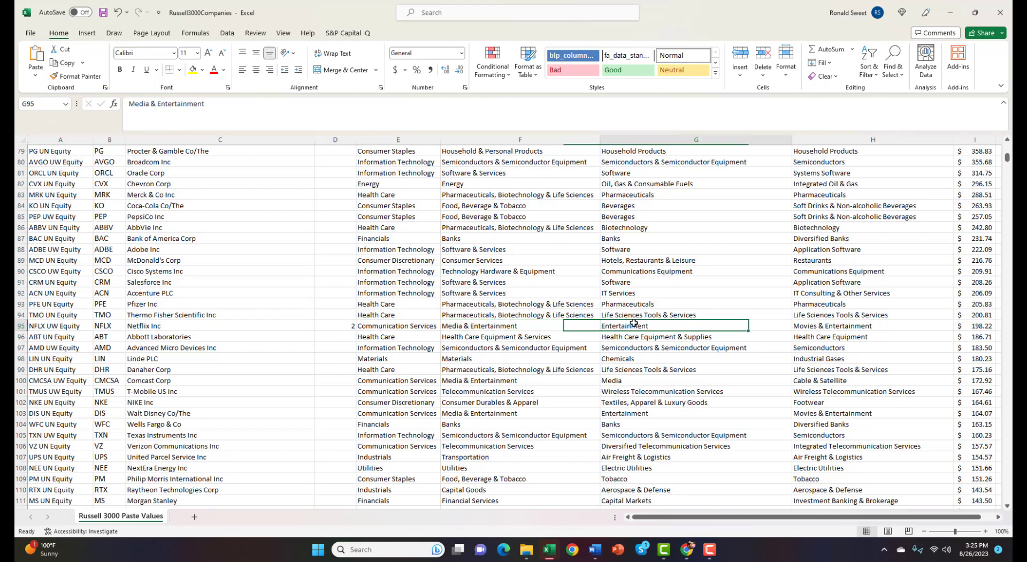
left_click(803, 328)
left_click(520, 326)
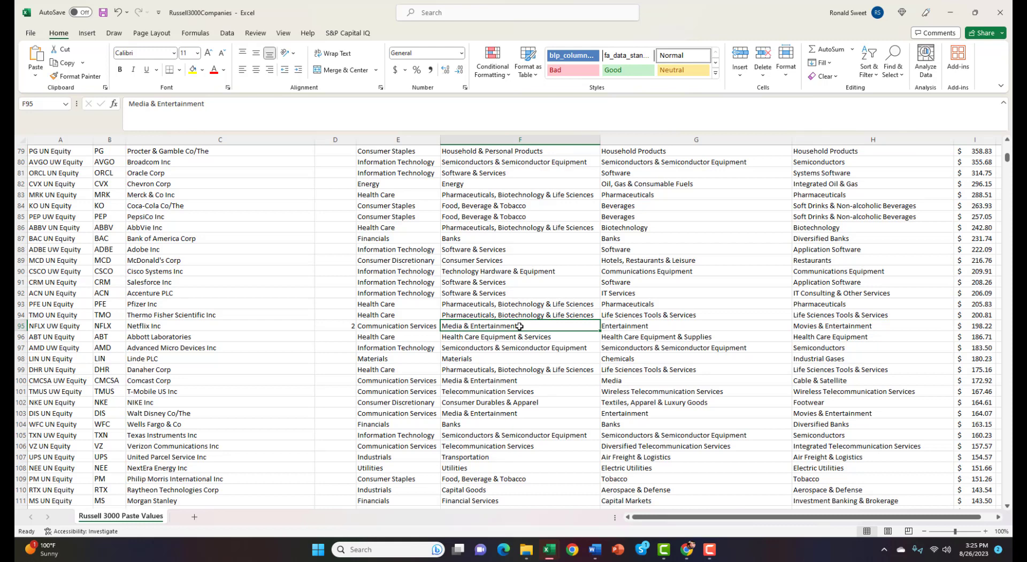
key("Right")
key("Right")
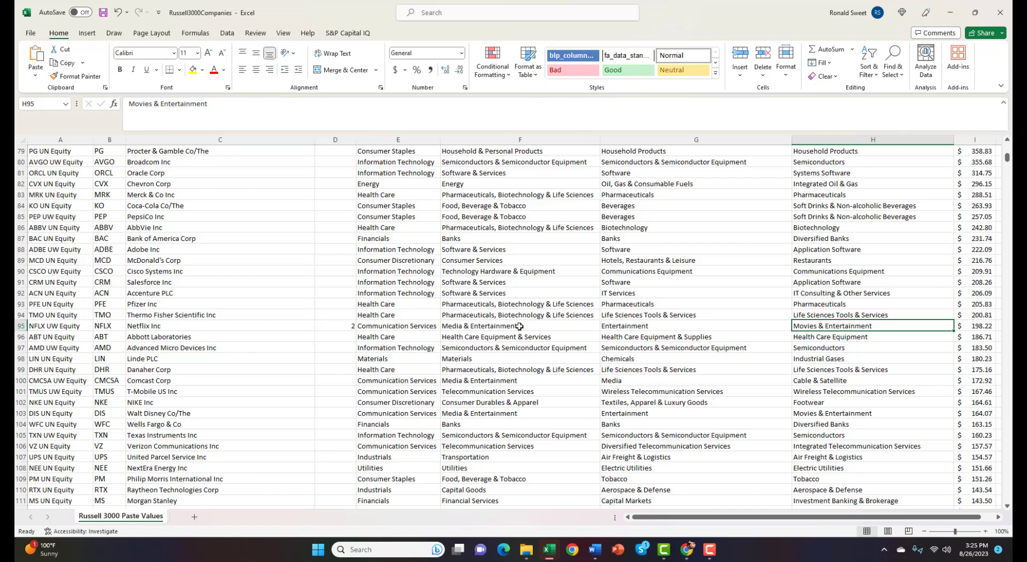
key("Left")
key("Left")
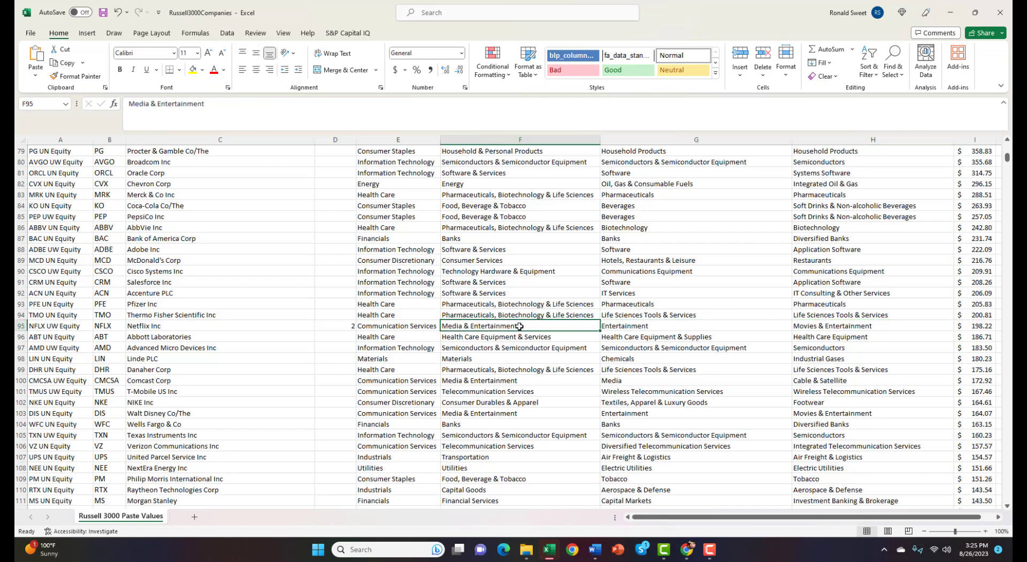
key("Left")
key("Right")
key("Up")
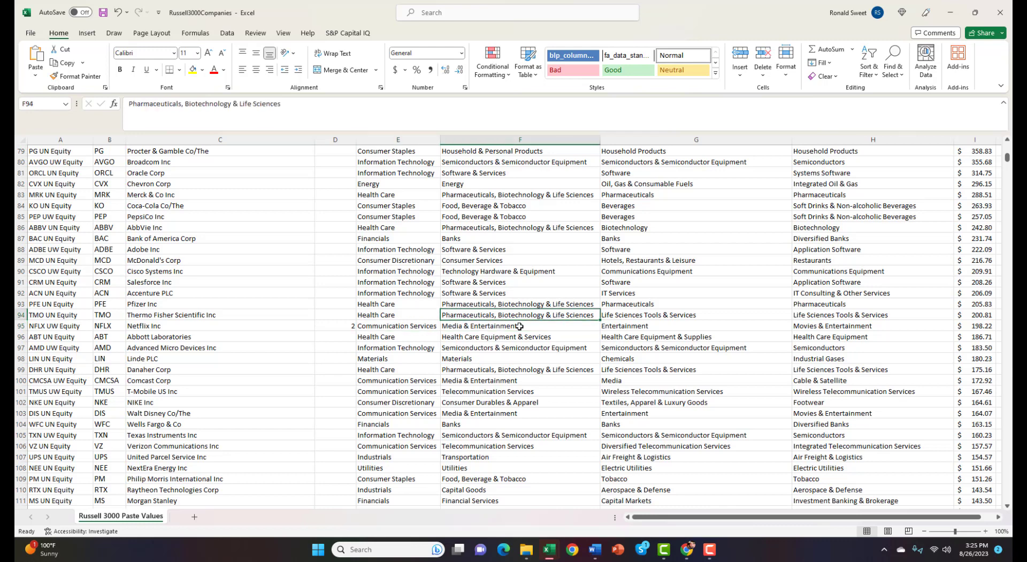
key("Down")
key("Left")
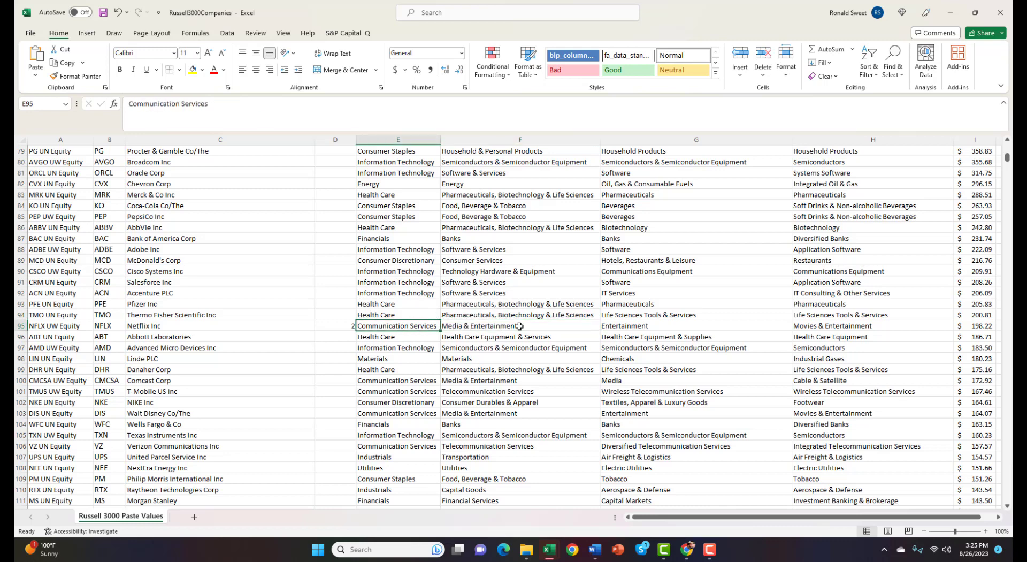
Step: Select all company rows below the header, from cell A4 across to the Market Cap column and down to row 2985
key("ctrl+Home")
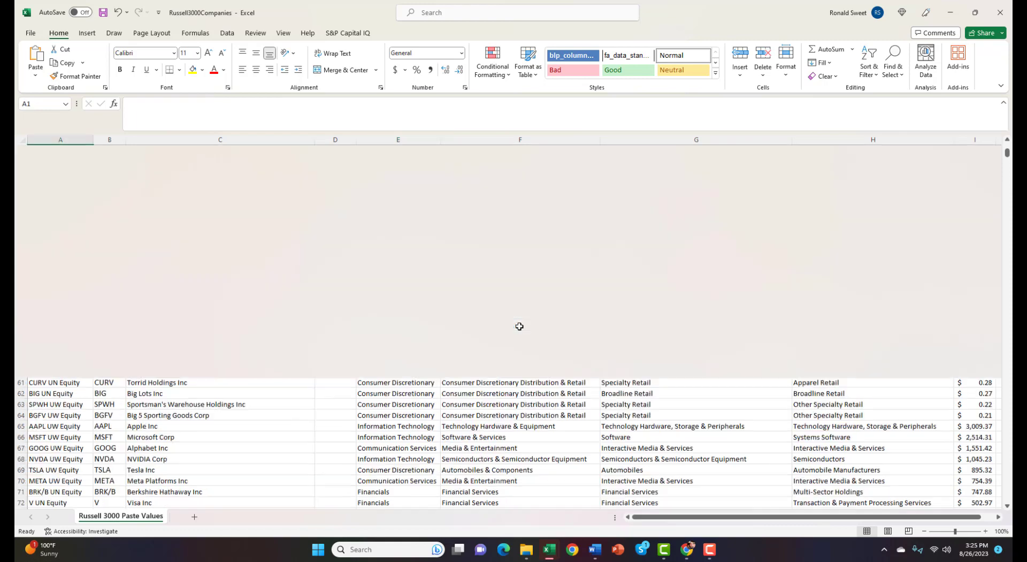
key("Down")
key("Down")
key("Down")
key("Right")
key("Left")
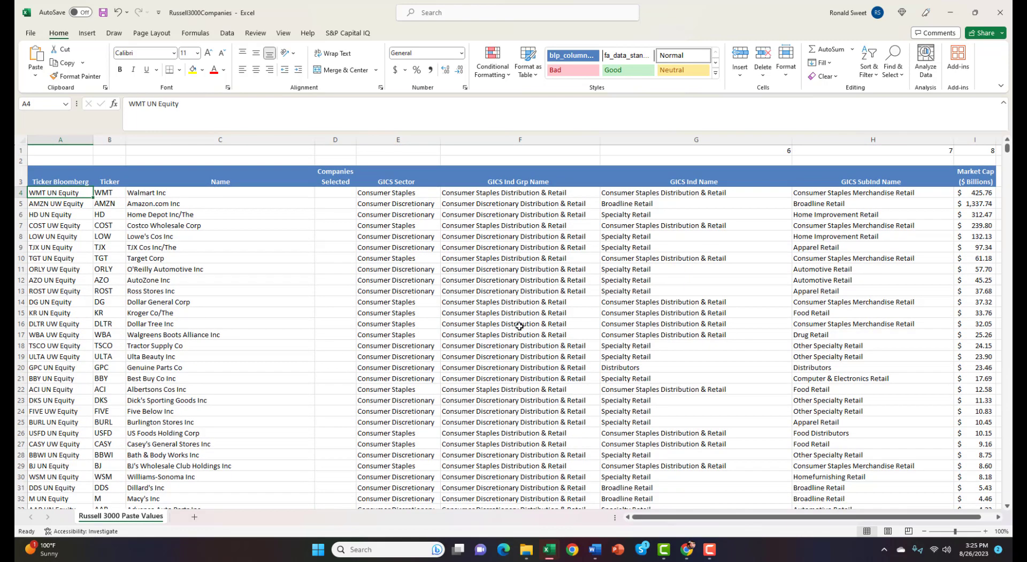
key("ctrl+shift+Down")
key("shift+Right")
key("shift+Right")
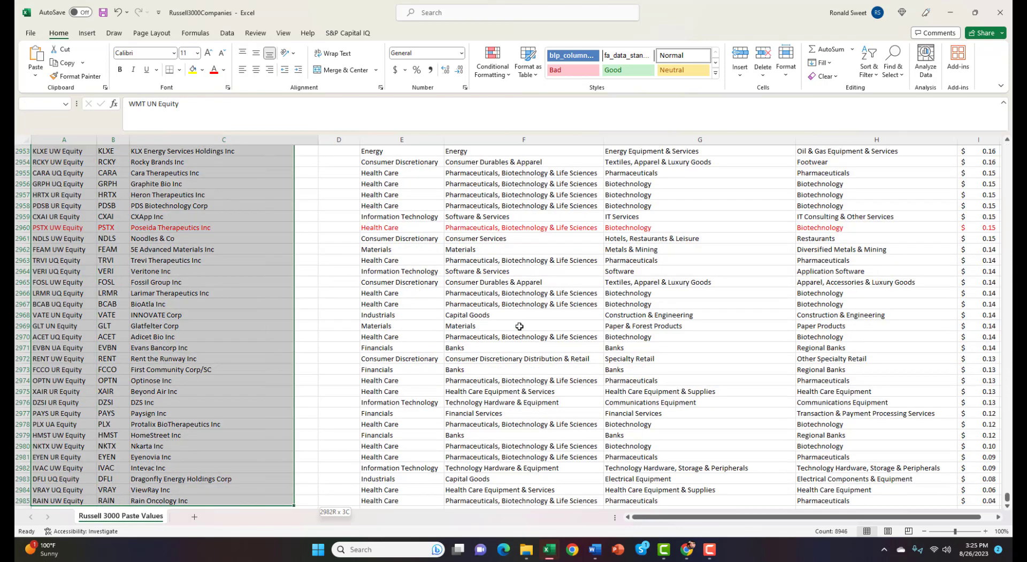
key("ctrl+shift+Right")
key("ctrl+shift+Right")
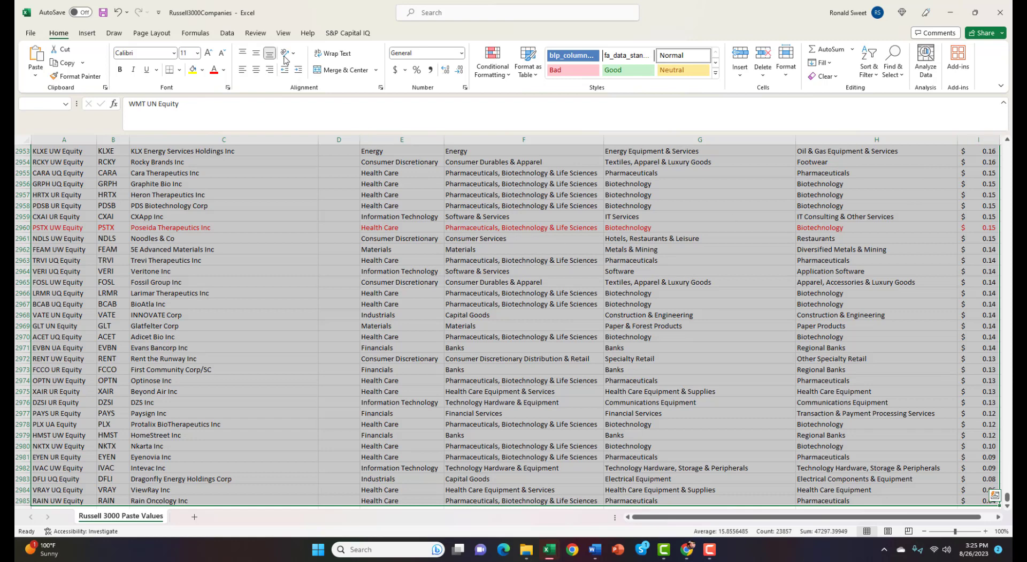
Step: Sort the selected rows without headers by Column F from A to Z, with Column I largest to smallest as second level
left_click(228, 33)
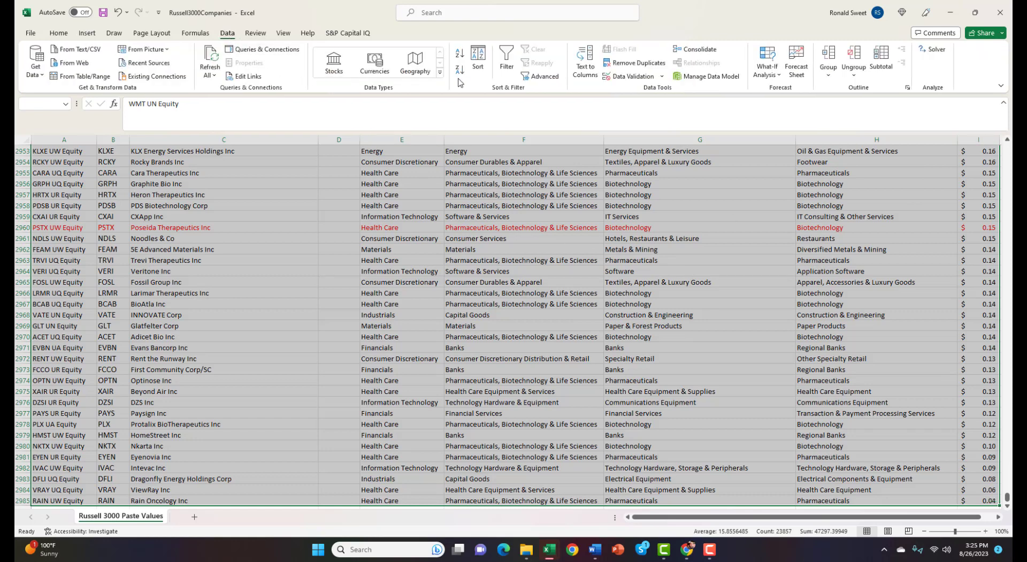
left_click(475, 71)
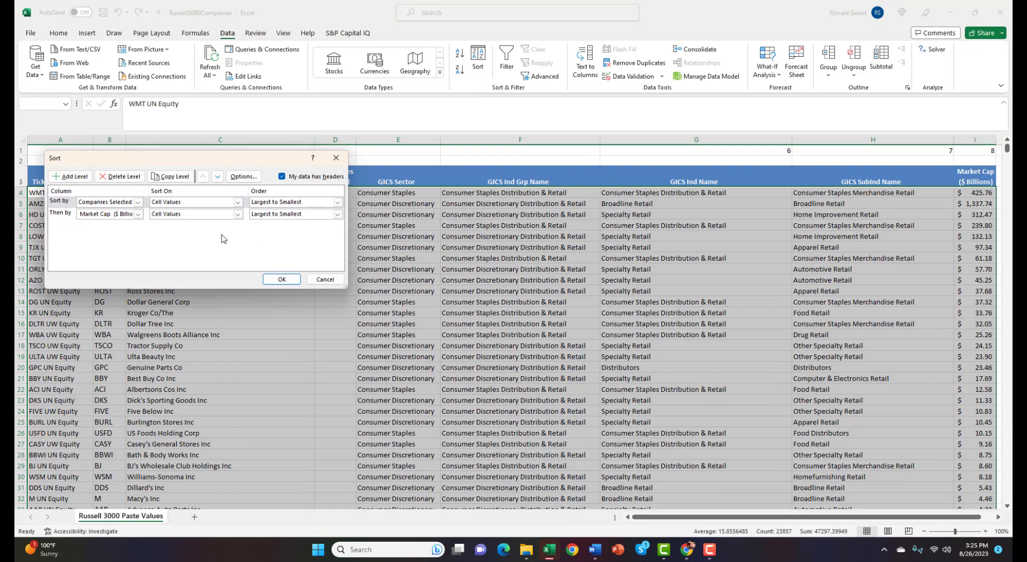
left_click(282, 177)
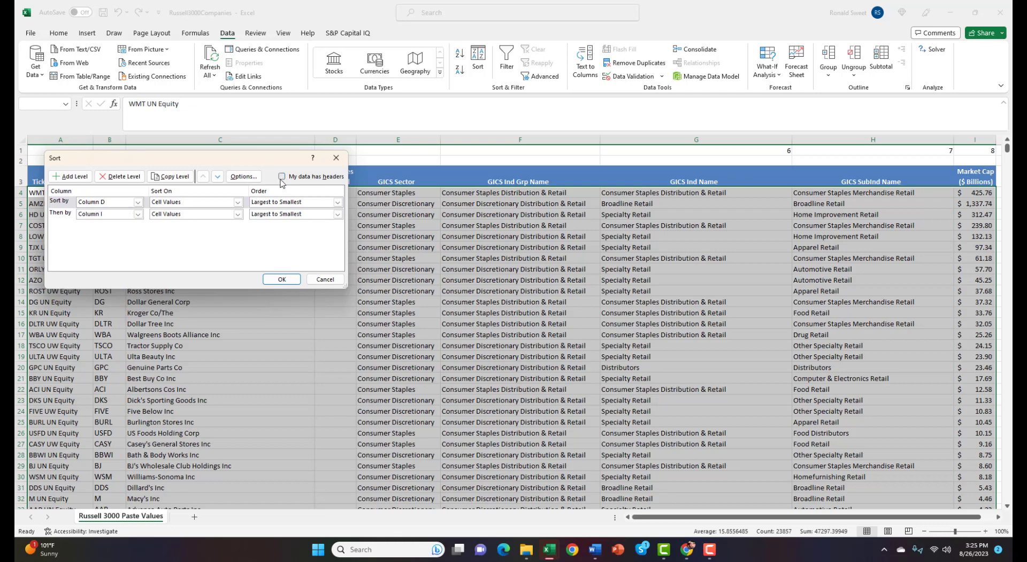
left_click(137, 203)
left_click(104, 249)
left_click(265, 202)
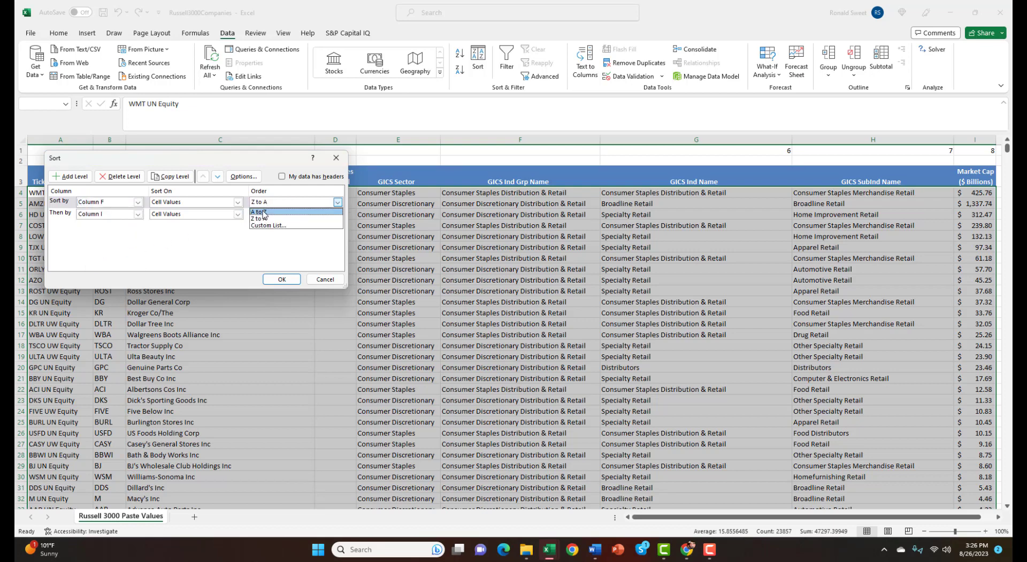
left_click(262, 212)
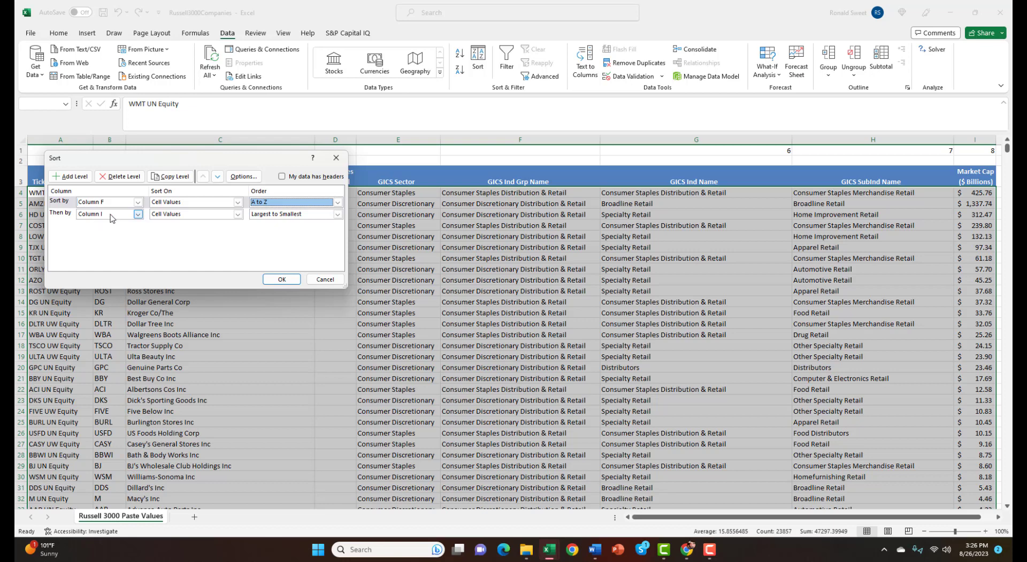
left_click(282, 279)
left_click(278, 270)
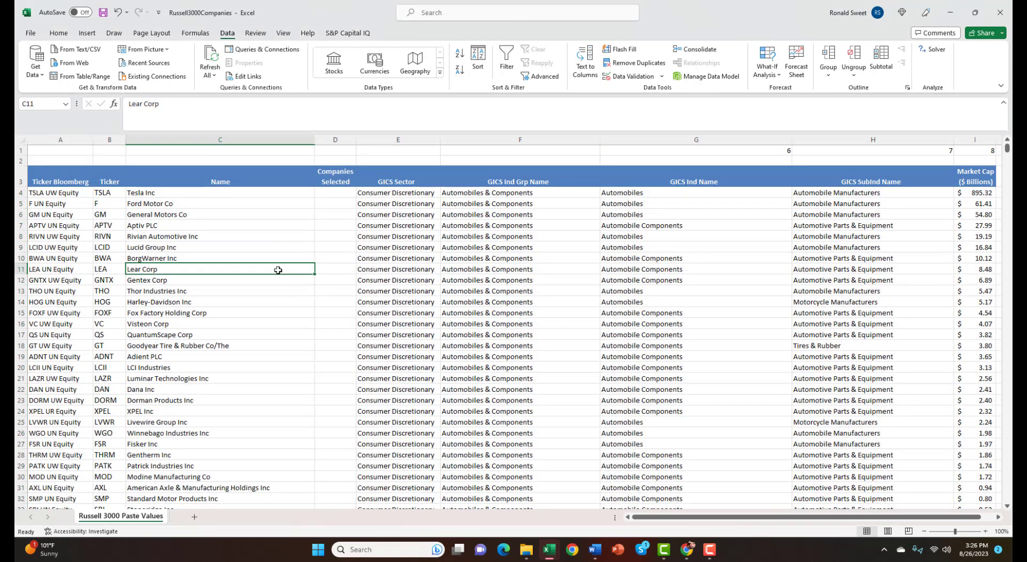
Step: Find nflx in the sorted sheet to locate Netflix's row
key("ctrl+f")
type("nflx")
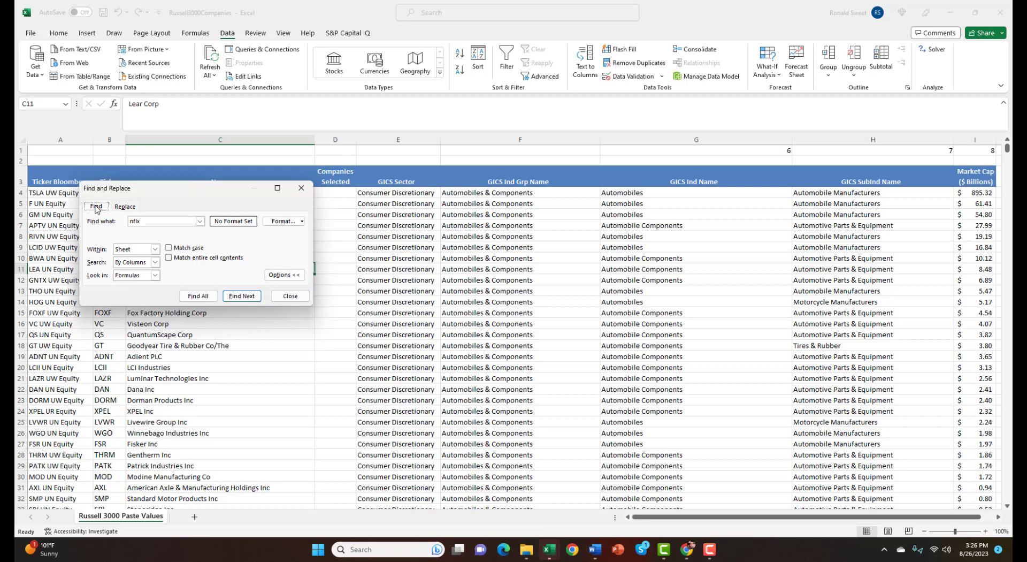
left_click(198, 296)
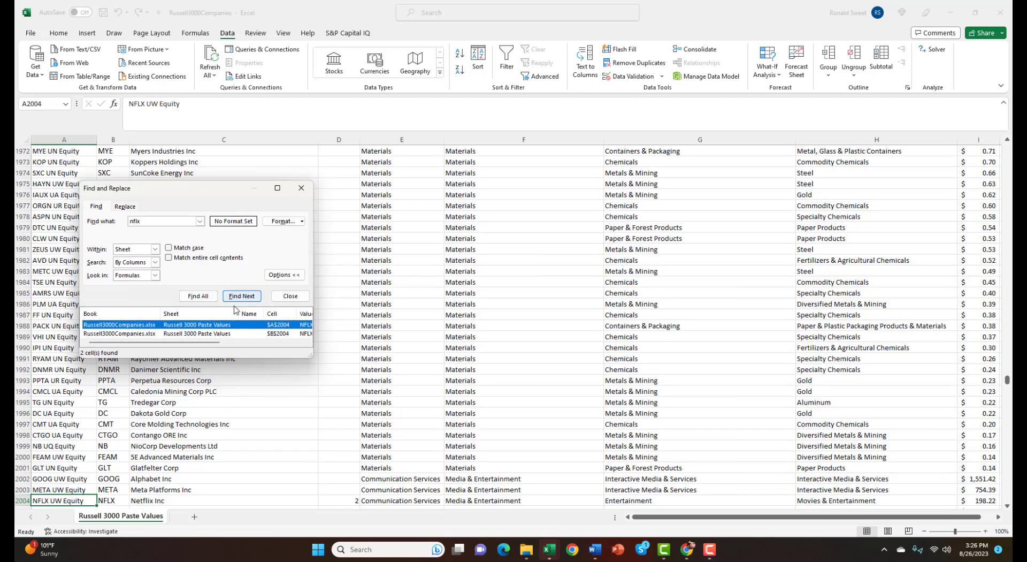
left_click(291, 295)
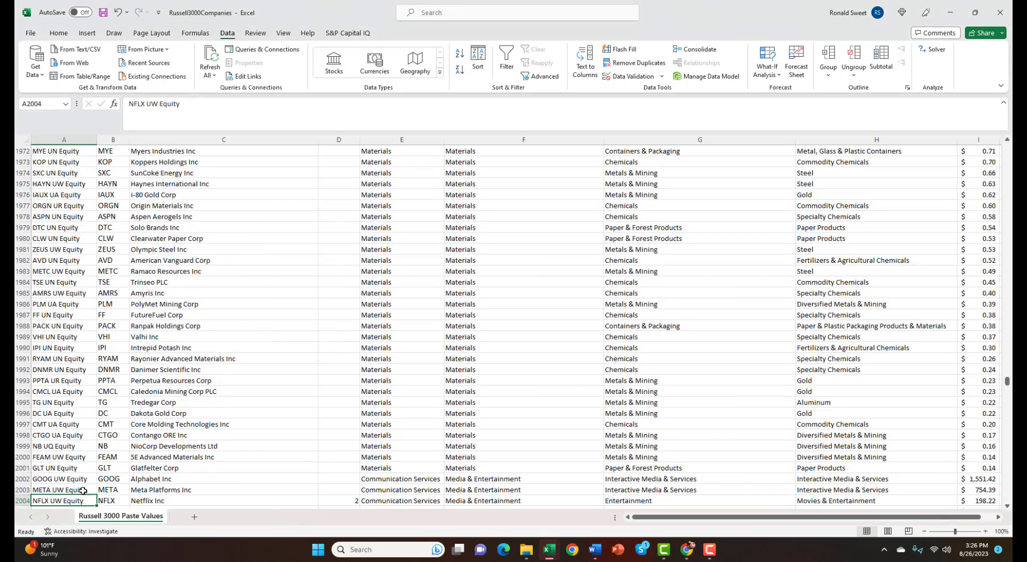
Step: Examine the GICS industry group and industry of Netflix and the companies directly beneath it
key("Right")
key("Right")
key("Right")
key("Right")
key("Right")
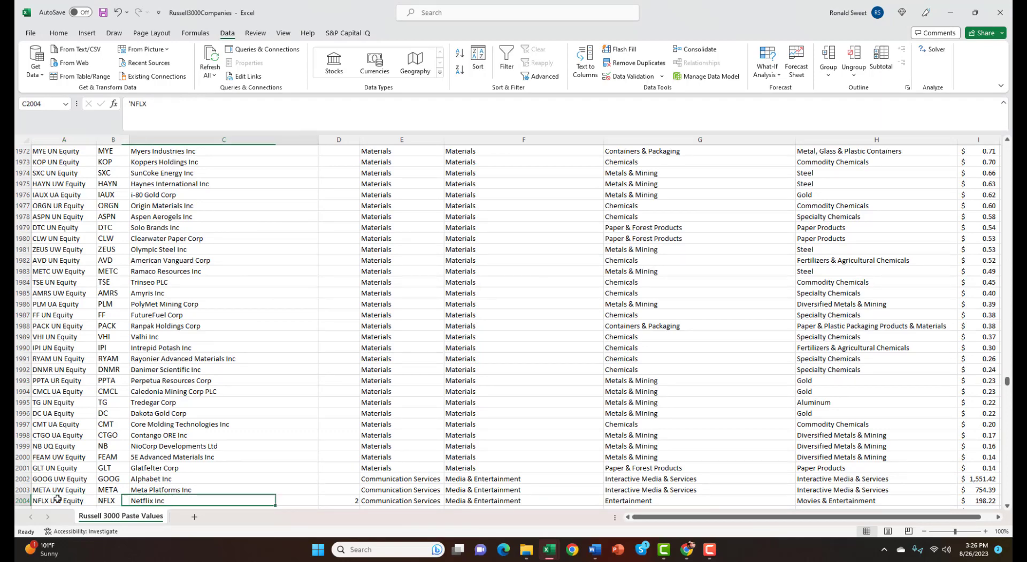
key("Up")
key("Down")
key("Down")
key("Down")
key("Down")
key("Down")
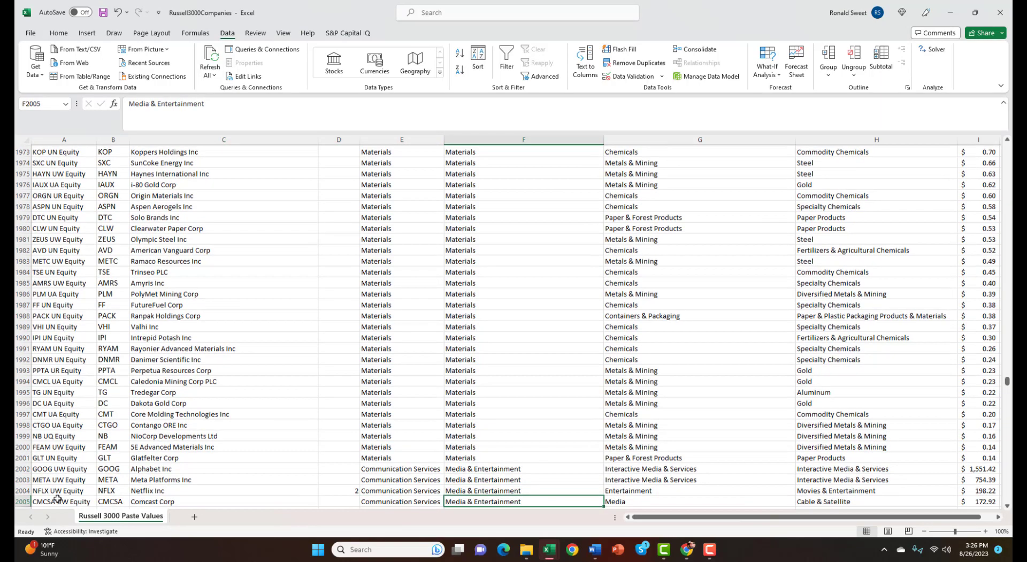
key("Right")
key("Up")
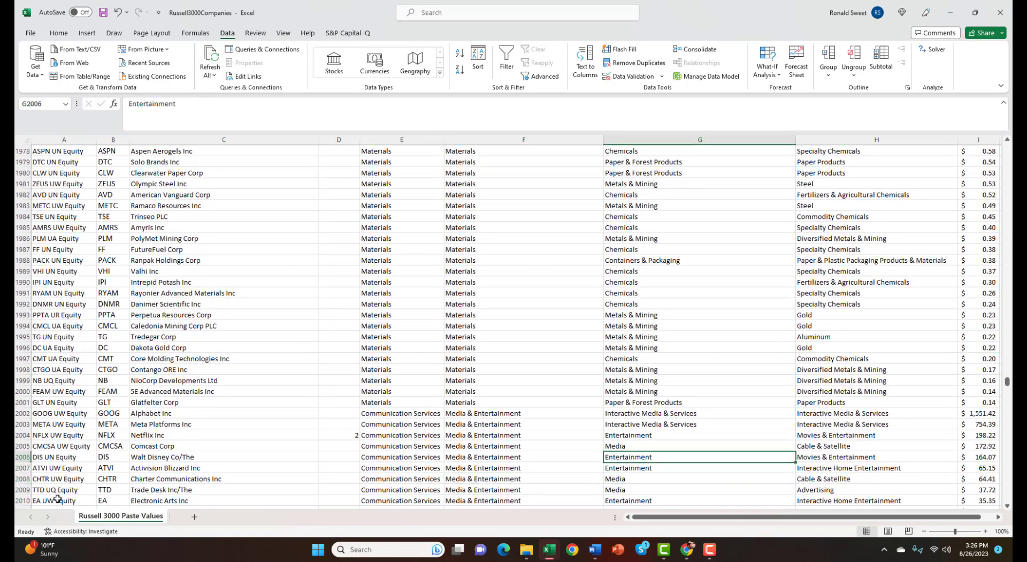
Step: Compare the GICS sub-industries of the companies immediately around Netflix
key("Right")
key("Up")
key("Up")
key("Up")
key("Up")
key("Down")
key("Down")
key("Down")
key("Down")
key("Down")
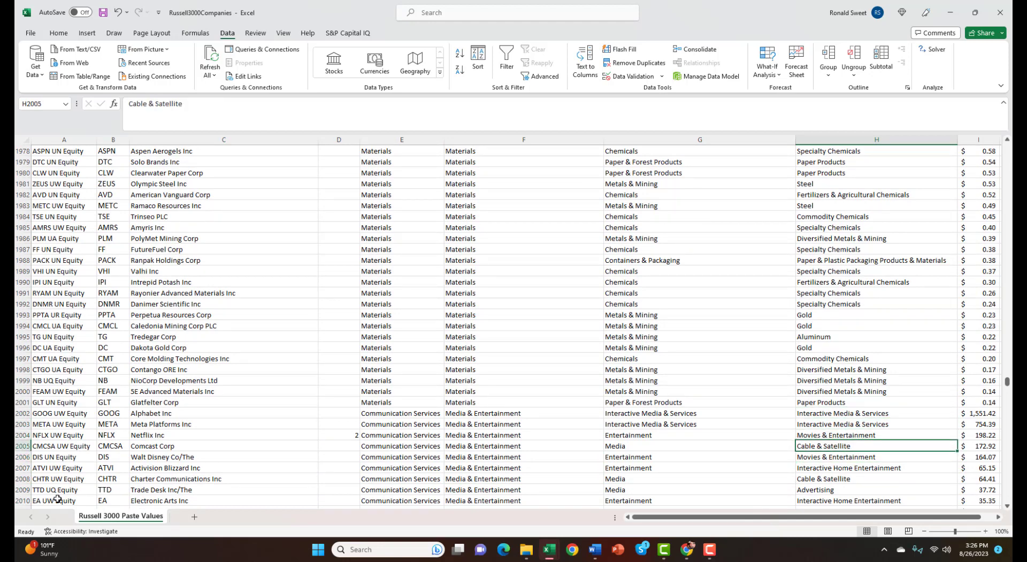
key("Up")
key("Up")
key("Left")
key("Left")
key("Right")
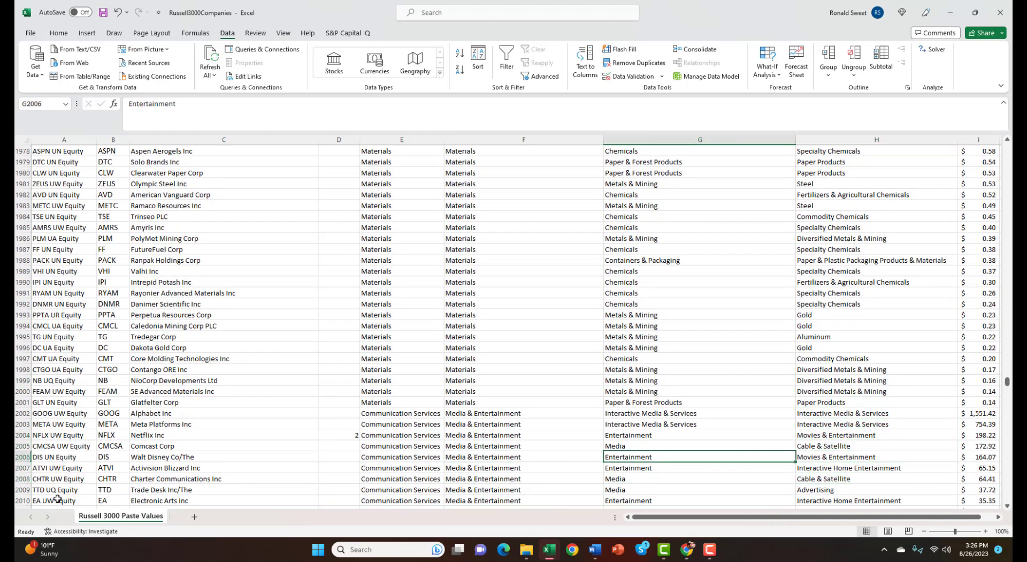
Step: Compare the GICS industry names in column G for the companies above and below Netflix
key("Up")
key("Up")
key("Up")
key("Up")
key("Down")
key("Down")
key("Down")
key("Up")
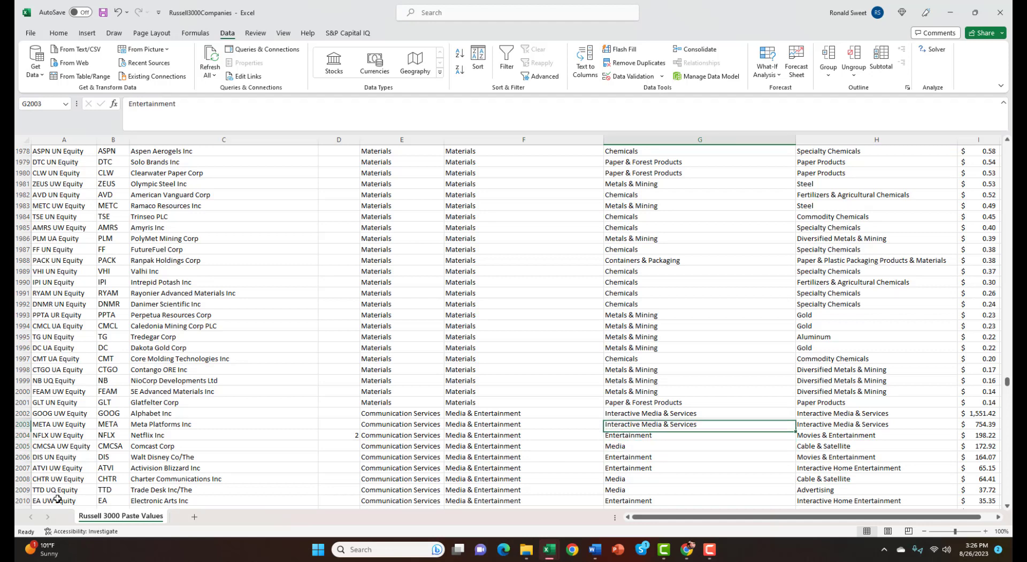
key("Up")
key("Up")
key("Down")
key("Down")
Step: Check the Companies Selected cells of Netflix and Meta Platforms against their GICS industry and industry group
key("Left")
key("Left")
key("Left")
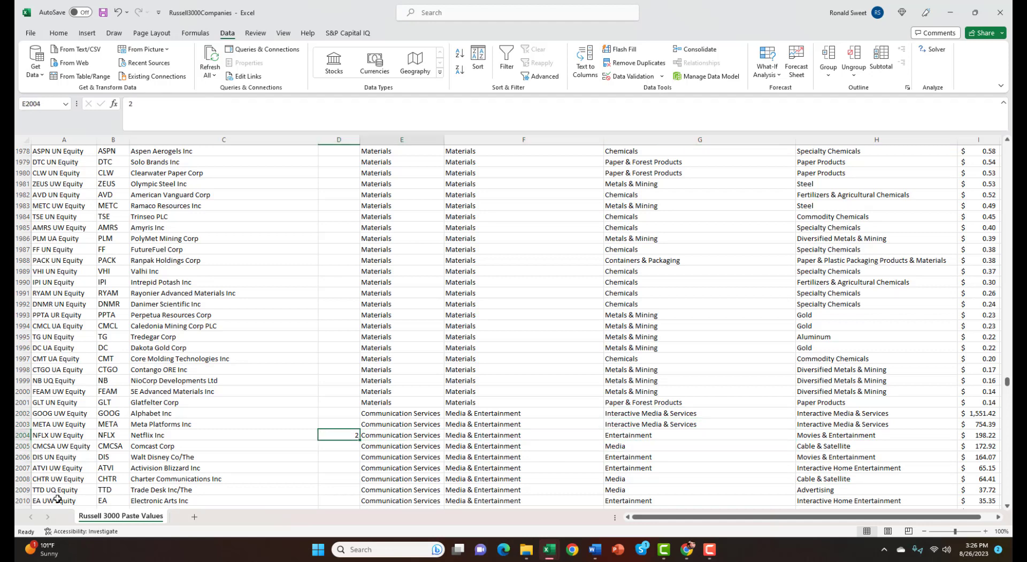
key("Right")
key("Right")
key("Right")
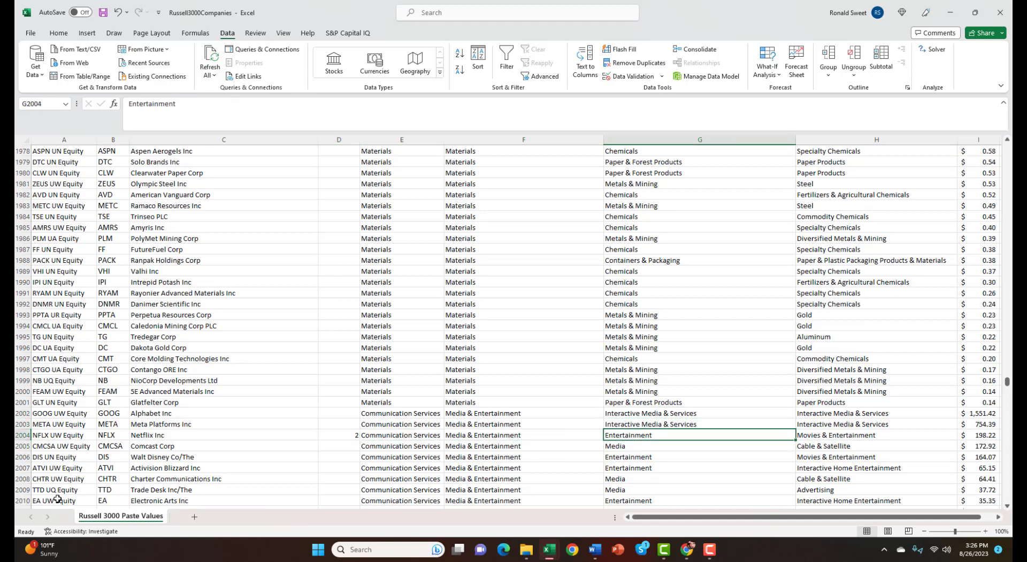
key("Up")
key("Left")
key("Left")
key("Left")
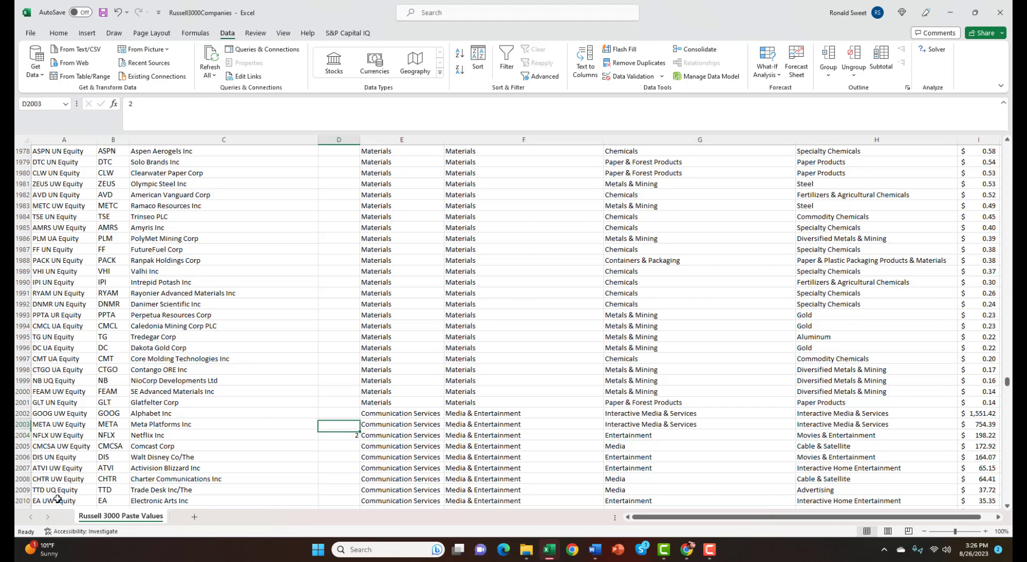
key("Right")
key("Right")
key("Up")
key("Down")
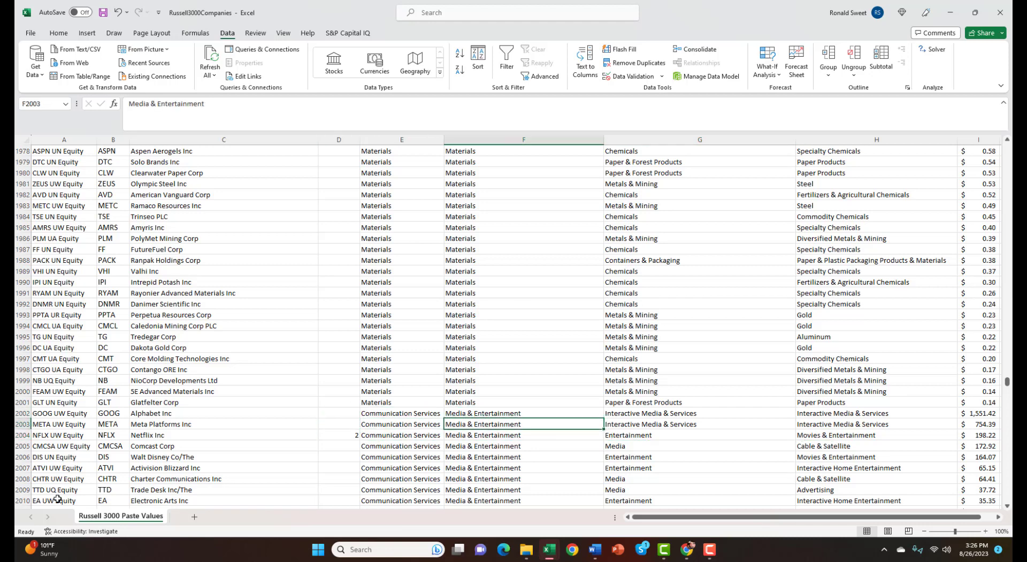
Step: Enter 1 in the Companies Selected cells of Alphabet, Meta Platforms and Comcast, leaving Netflix's code as is
key("Up")
key("Left")
key("Left")
type("1")
key("Return")
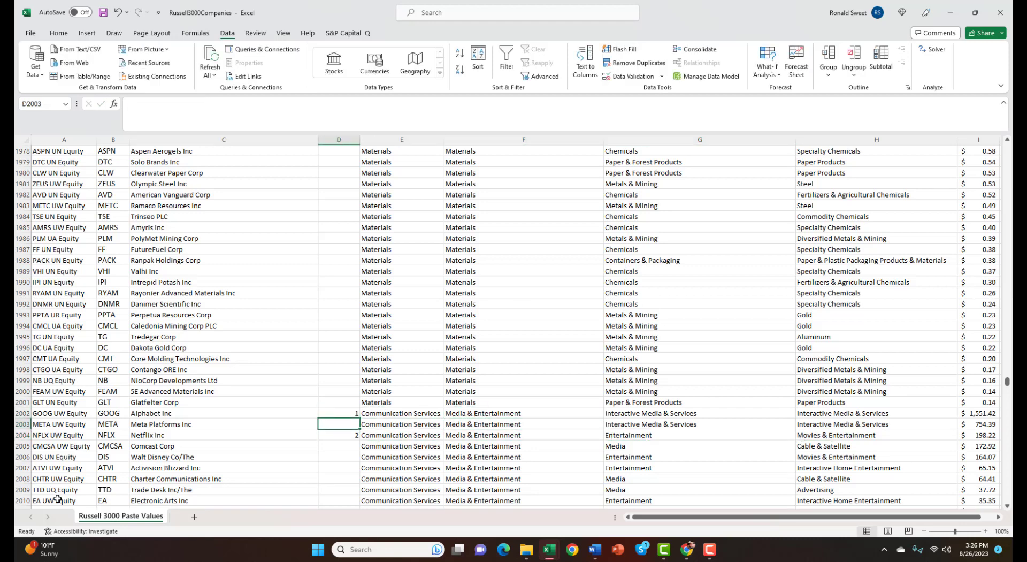
type("1")
key("Return")
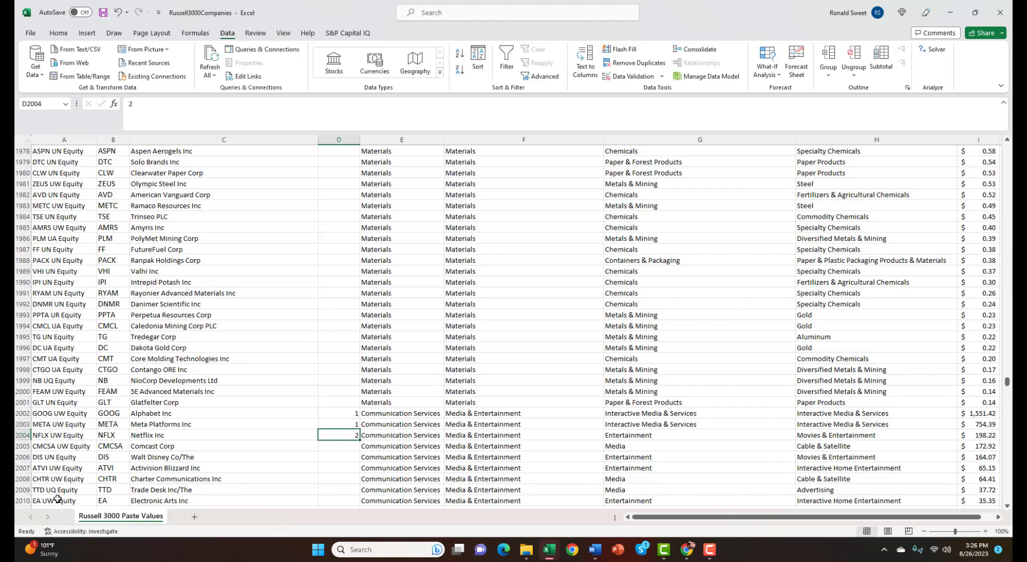
key("Down")
type("1")
key("Return")
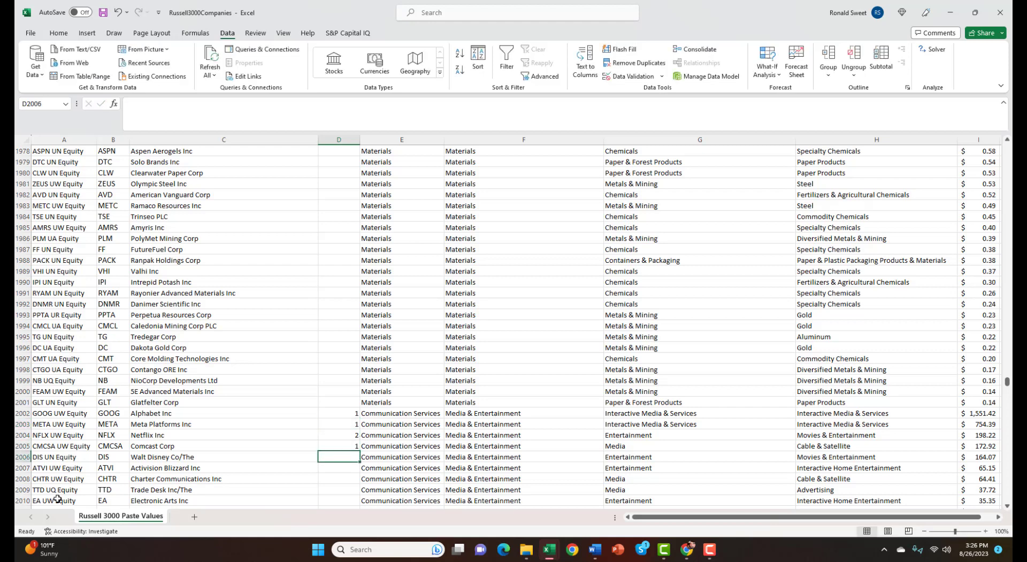
Step: Copy Comcast's Companies Selected code of 1 down through D2096 for the remaining Media & Entertainment companies
key("Up")
key("ctrl+c")
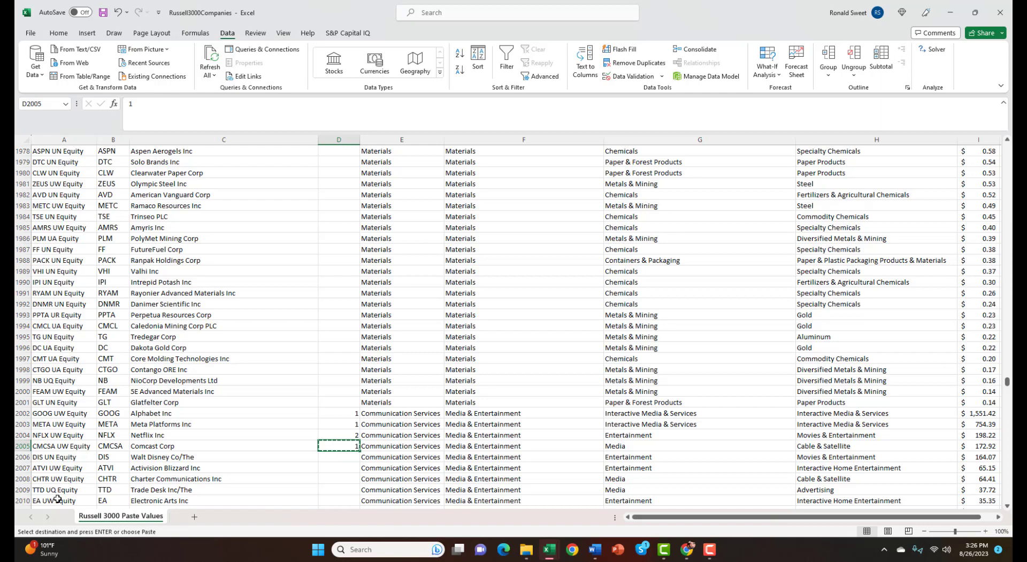
key("shift+Right")
key("shift+Right")
key("shift+Down")
key("shift+Down")
key("shift+Down")
key("shift+Down")
key("shift+Down")
key("shift+Down")
key("shift+Down")
key("shift+Down")
key("shift+Down")
key("shift+Down")
key("shift+Down")
key("shift+Down")
key("shift+Down")
key("shift+Down")
key("shift+Down")
key("shift+Down")
key("shift+Down")
key("shift+Down")
key("shift+Down")
key("shift+Down")
key("shift+Down")
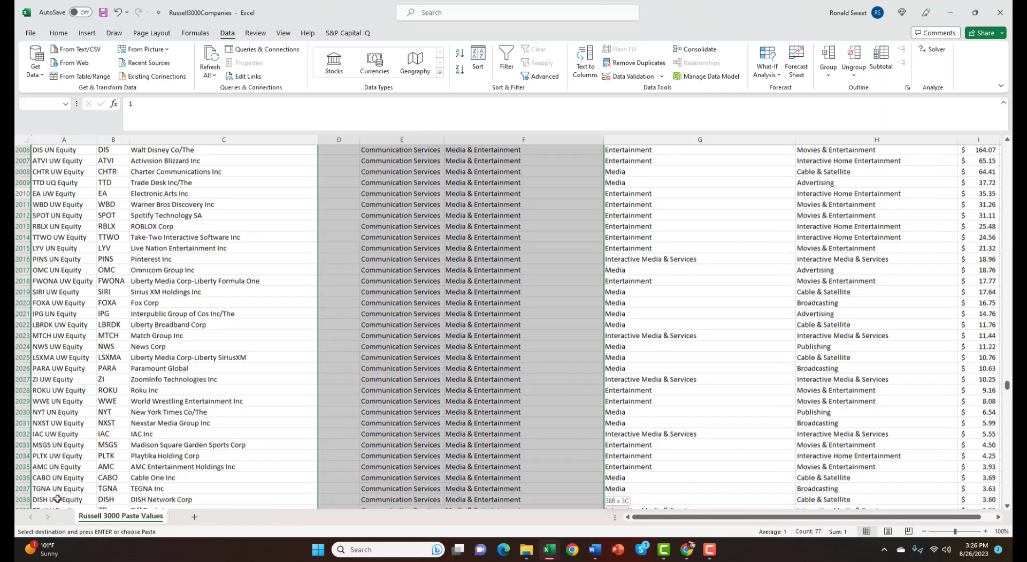
key("shift+Down")
key("shift+Down")
key("shift+Down")
key("shift+Down")
key("shift+Down")
key("shift+Down")
key("shift+Down")
key("shift+Down")
key("shift+Down")
key("shift+Down")
key("shift+Down")
key("shift+Down")
key("shift+Down")
key("shift+Down")
key("shift+Down")
key("shift+Down")
key("shift+Down")
key("shift+Down")
key("shift+Down")
key("shift+Down")
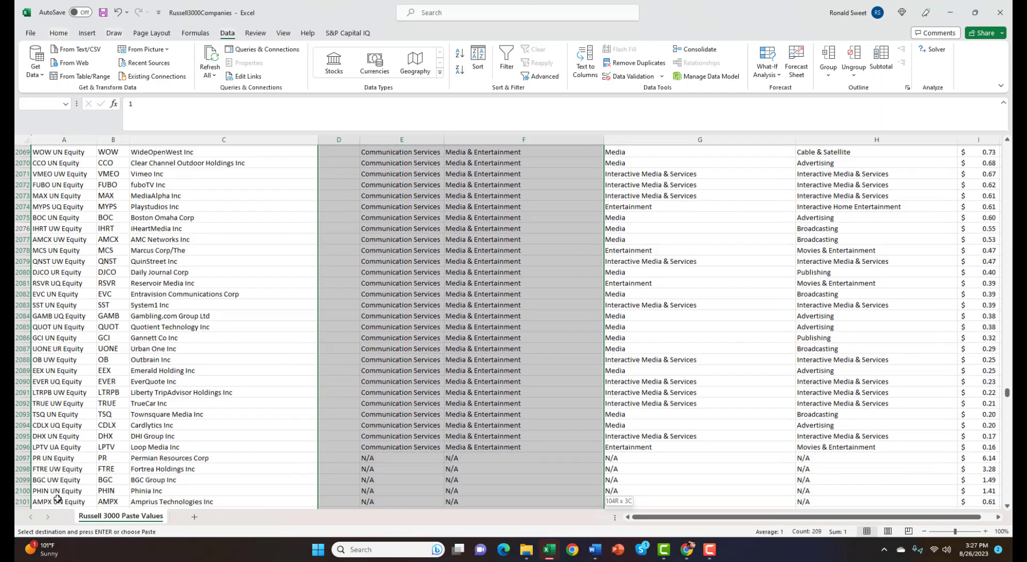
key("shift+Up")
key("shift+Up")
key("shift+Up")
key("shift+Up")
key("shift+Up")
key("shift+Up")
key("shift+Up")
key("shift+Up")
key("shift+Up")
key("shift+Up")
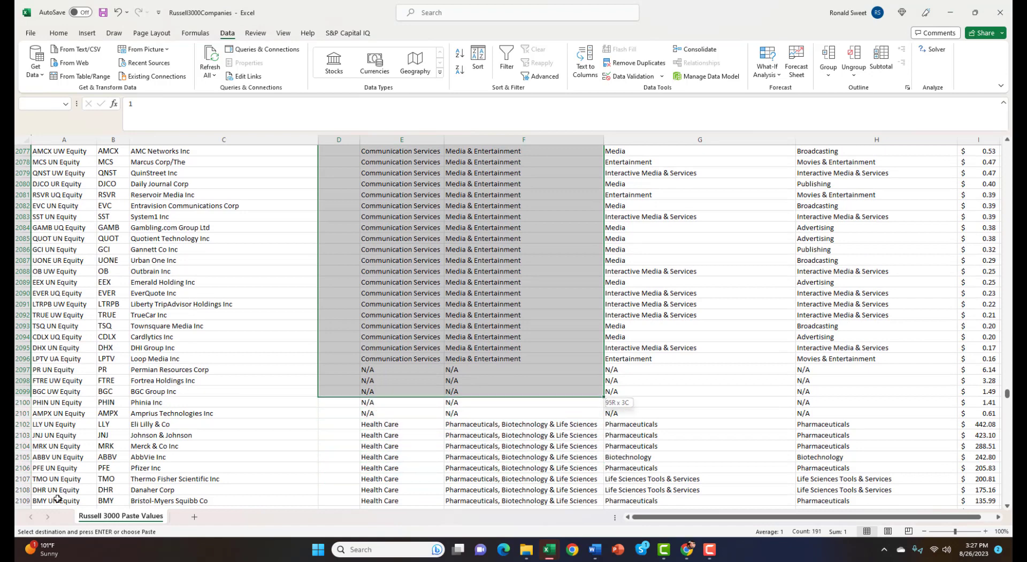
key("shift+Left")
key("shift+Left")
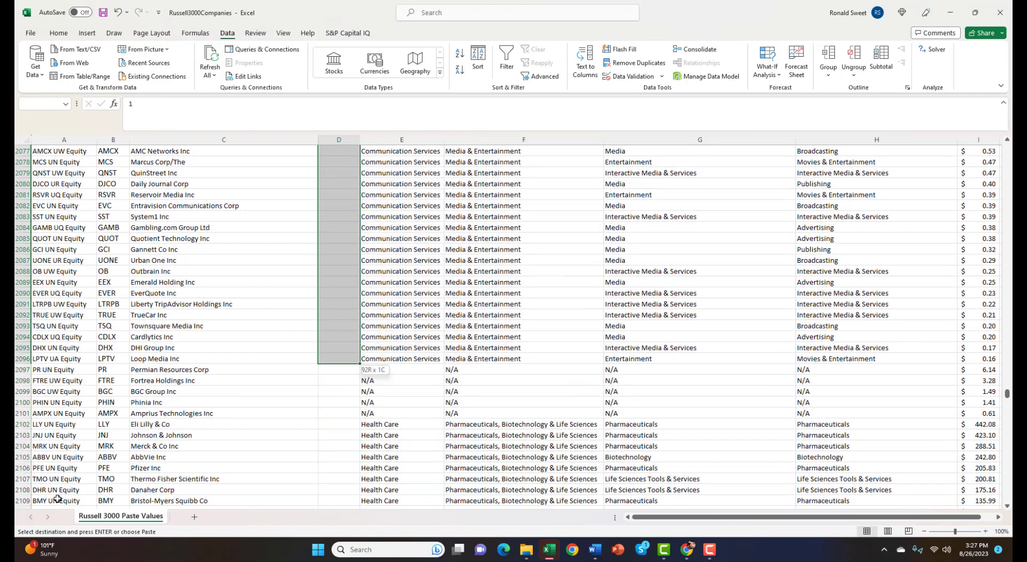
key("Return")
Step: Select the Media & Entertainment group's Companies Selected codes, D2002 through D2096, to check the filled range
key("Up")
key("Up")
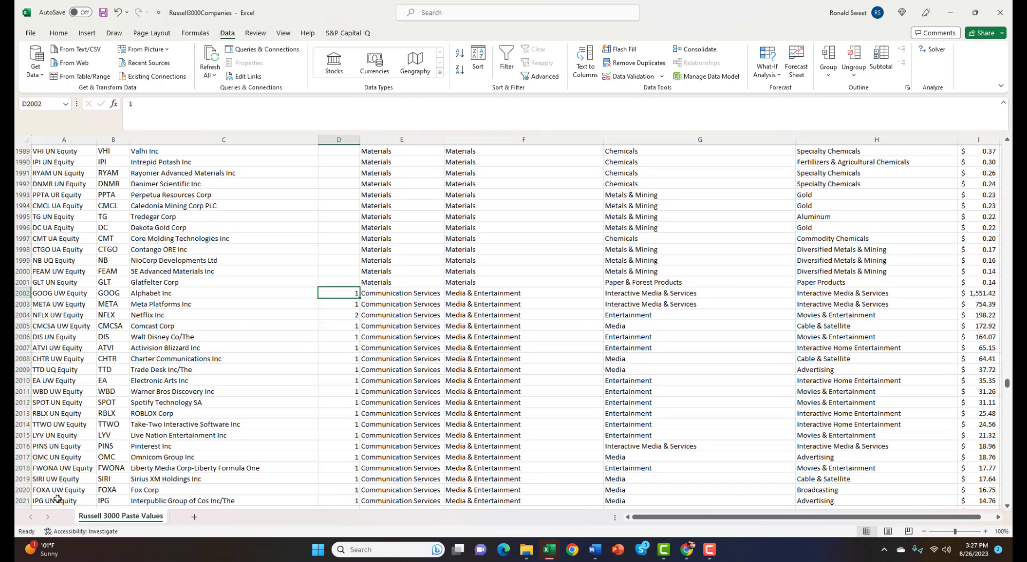
key("ctrl+shift+Down")
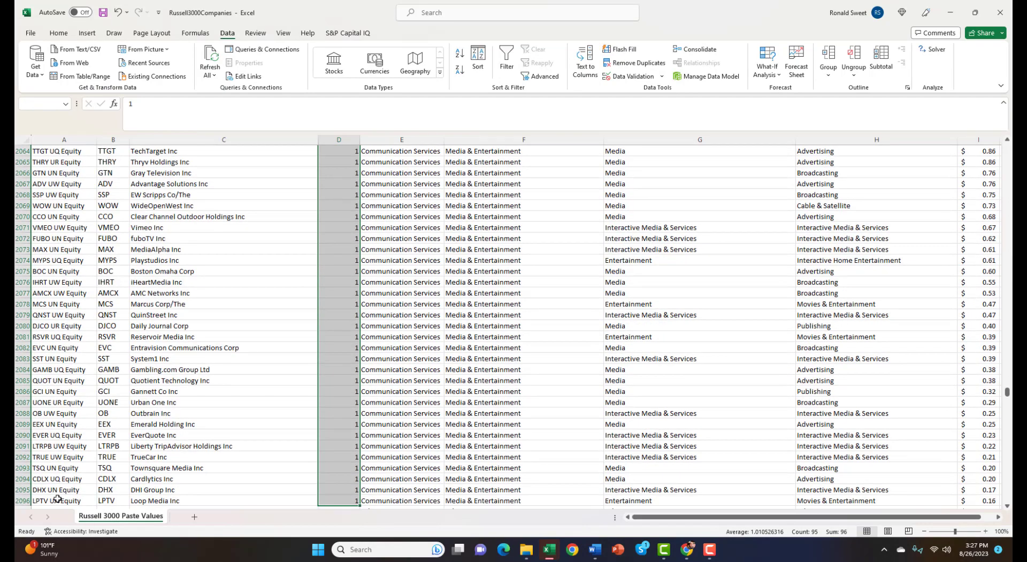
Step: Sort all company rows, A4 through I2985, by column D and then by column I, both largest to smallest
key("Up")
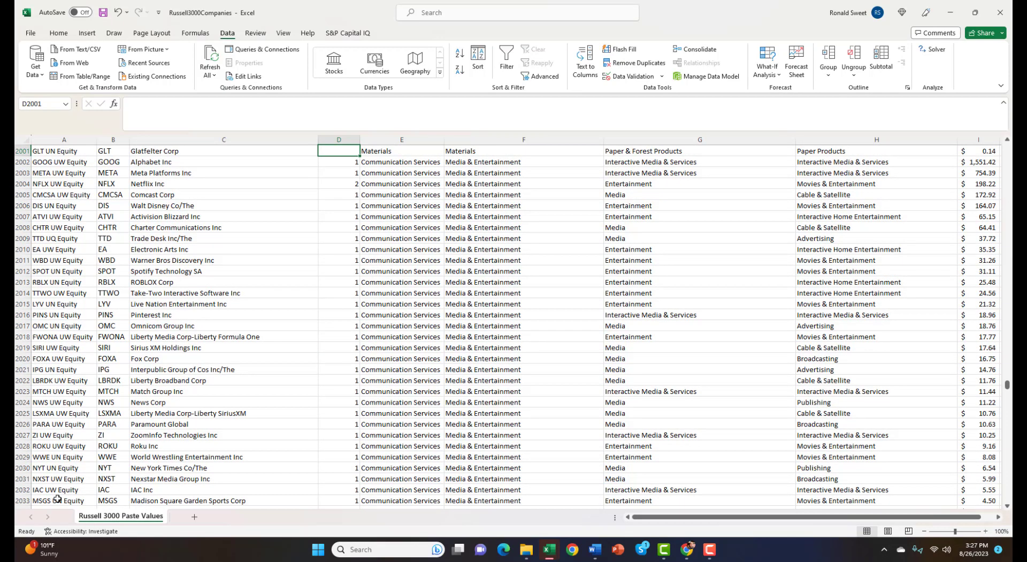
key("ctrl+Home")
key("Down")
key("Down")
key("Down")
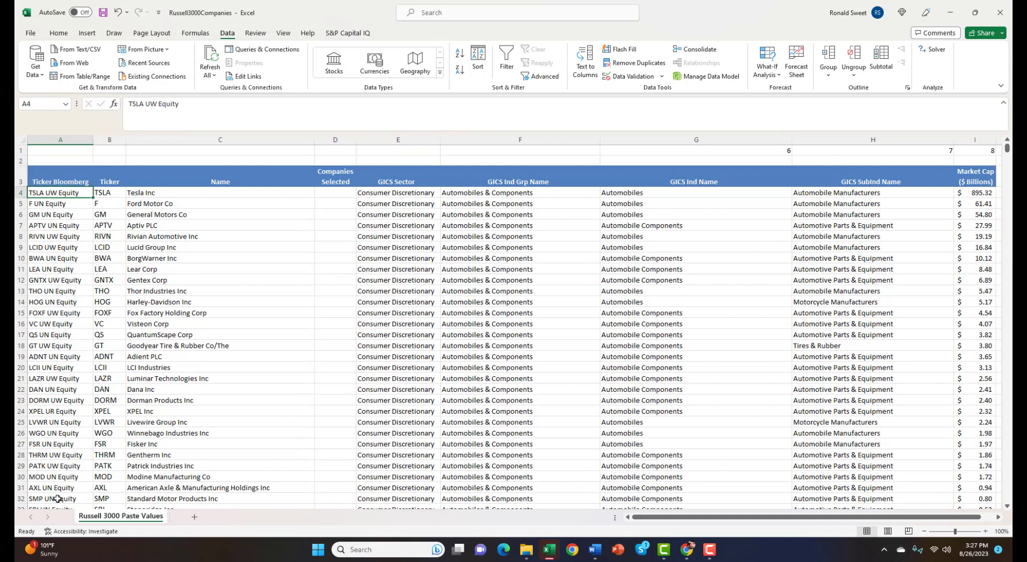
key("Up")
key("Up")
key("Up")
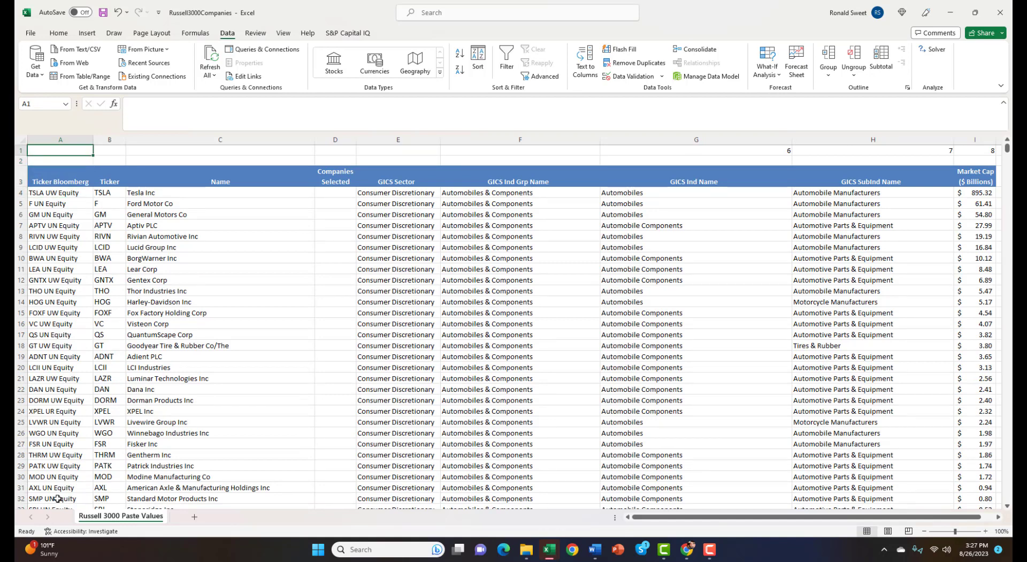
key("Down")
key("Down")
key("Down")
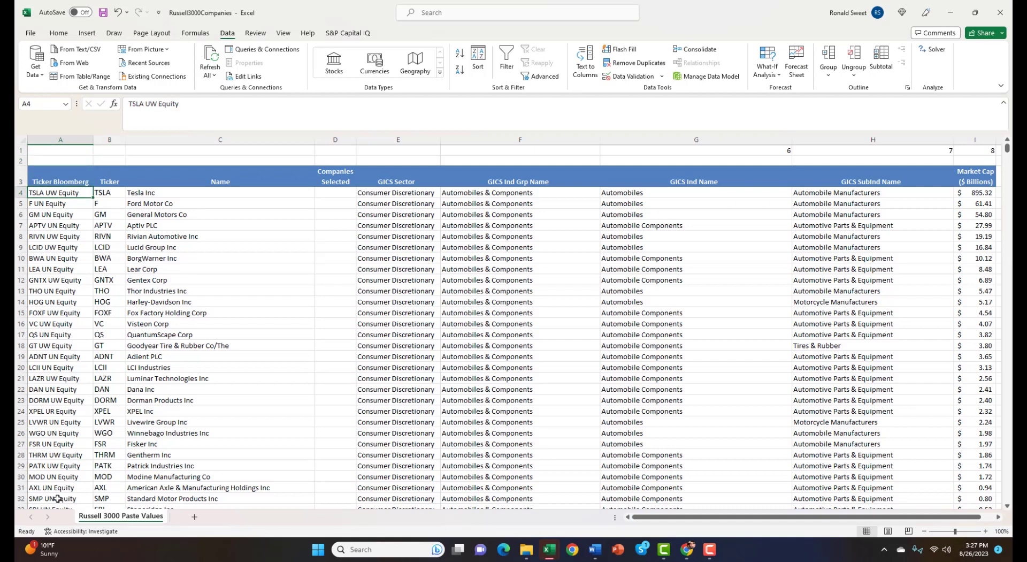
key("ctrl+shift+Down")
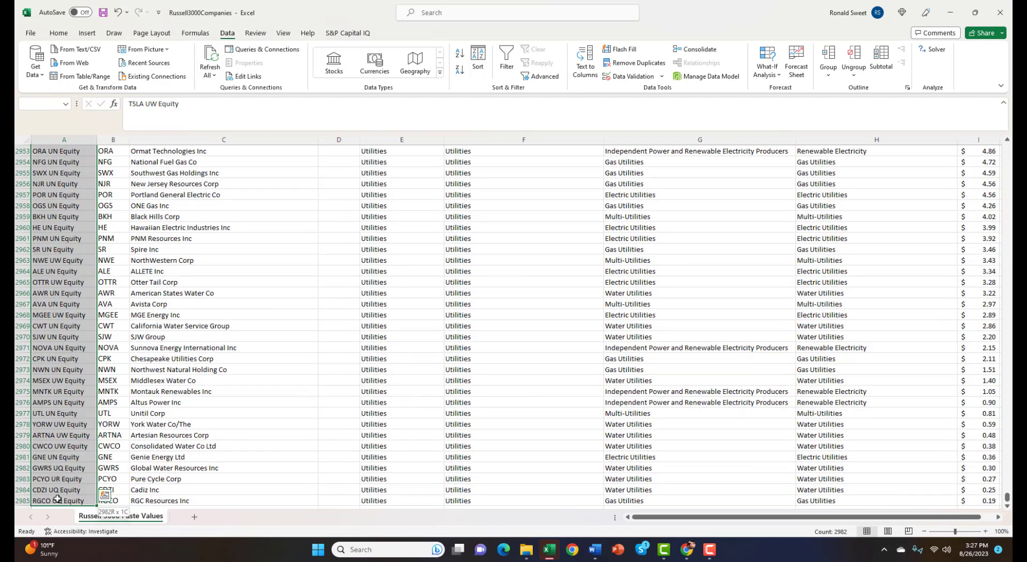
key("ctrl+shift+Right")
key("ctrl+shift+Right")
key("ctrl+shift+Right")
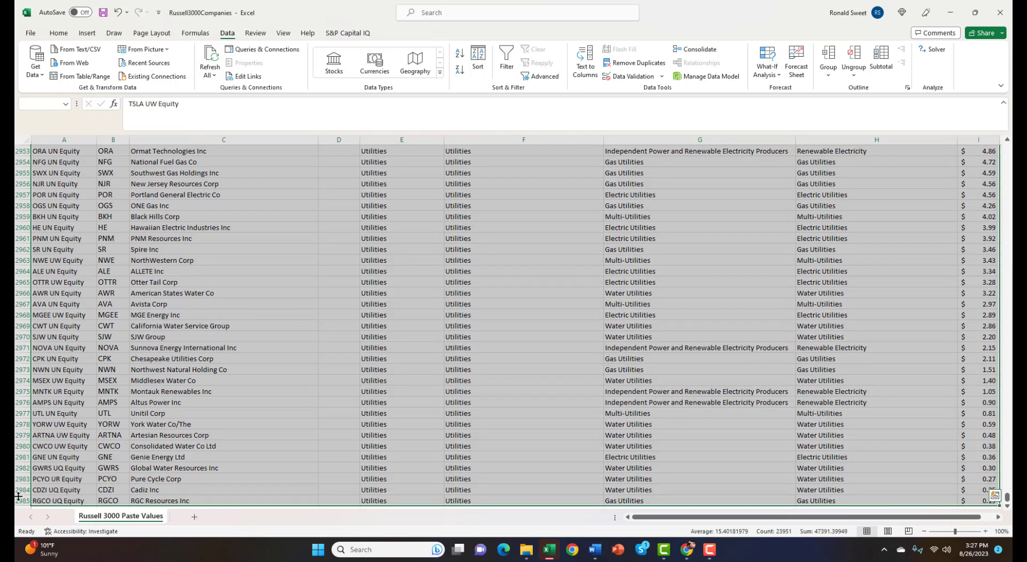
left_click(478, 58)
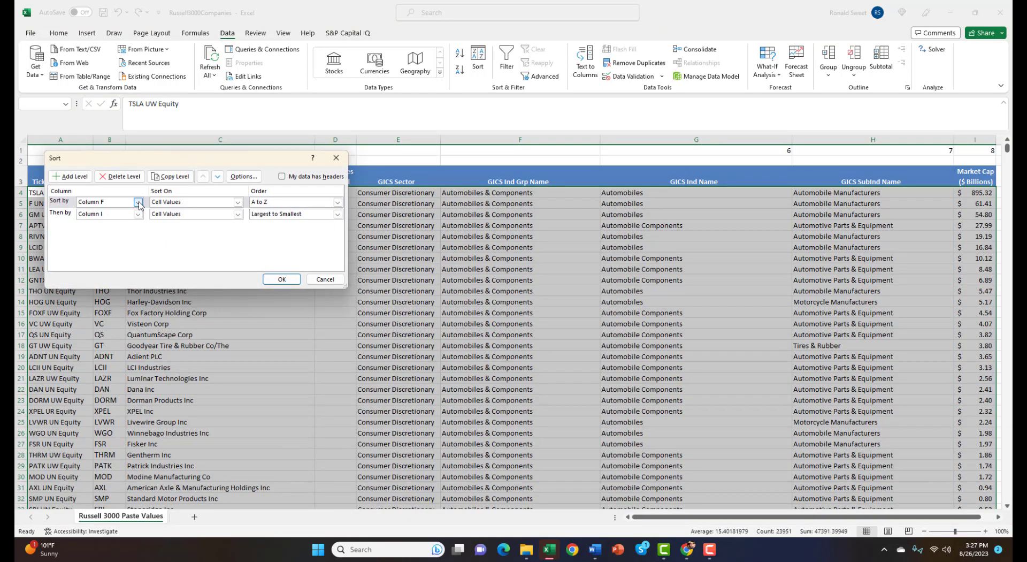
left_click(138, 205)
left_click(105, 237)
left_click(272, 203)
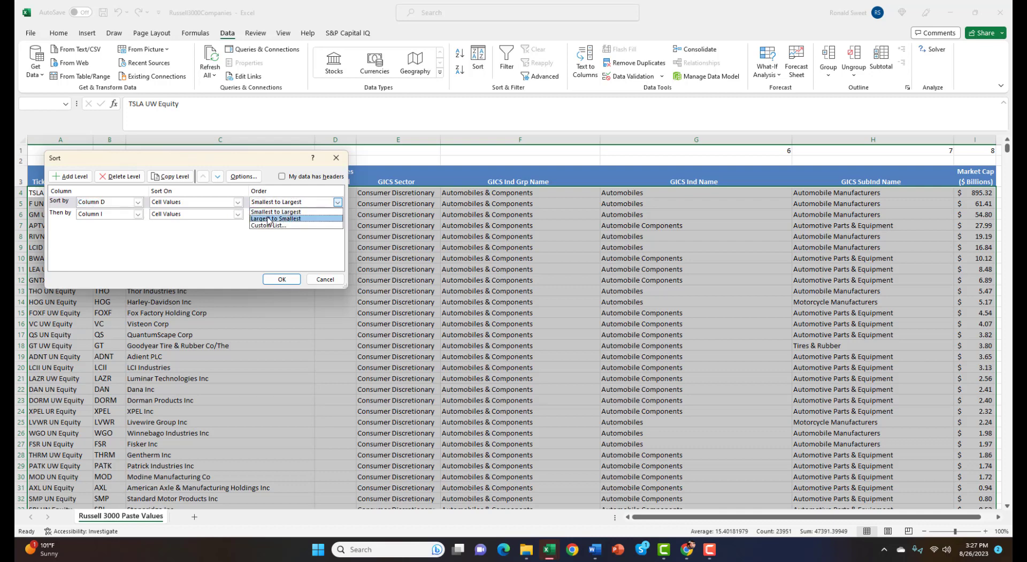
left_click(269, 219)
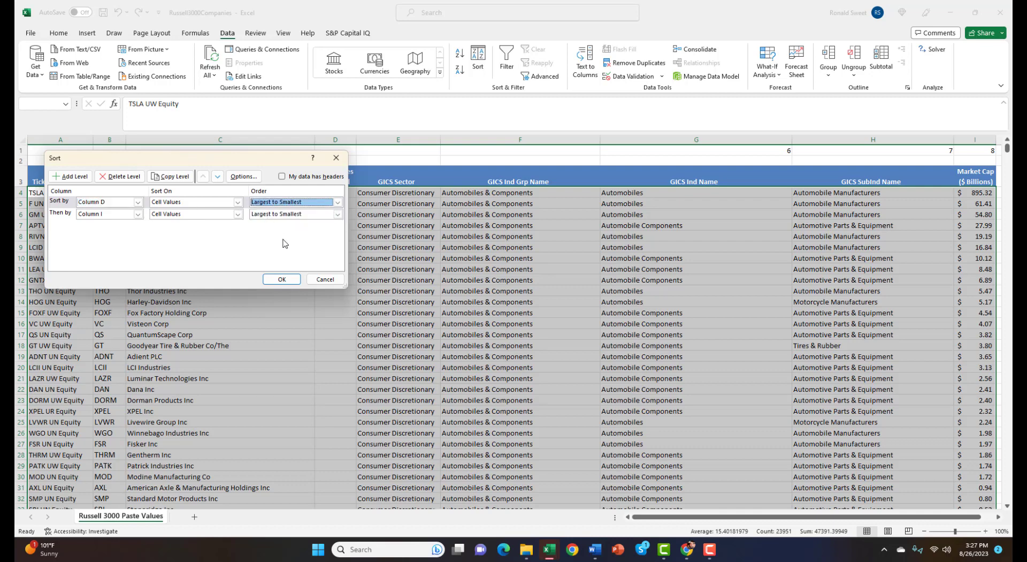
left_click(282, 279)
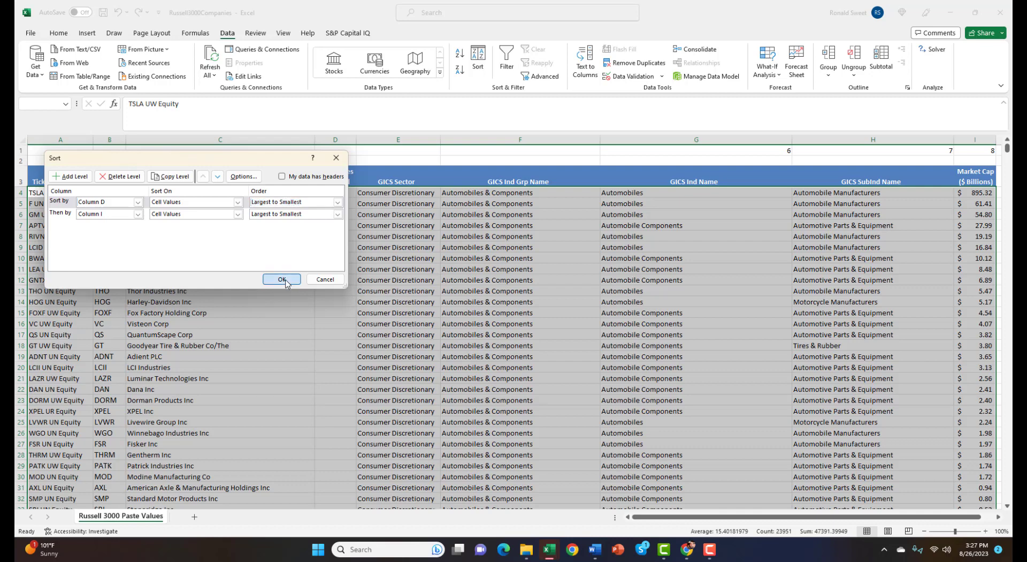
Step: Check the Companies Selected codes of Netflix and the companies listed directly below it in the sorted list
key("Up")
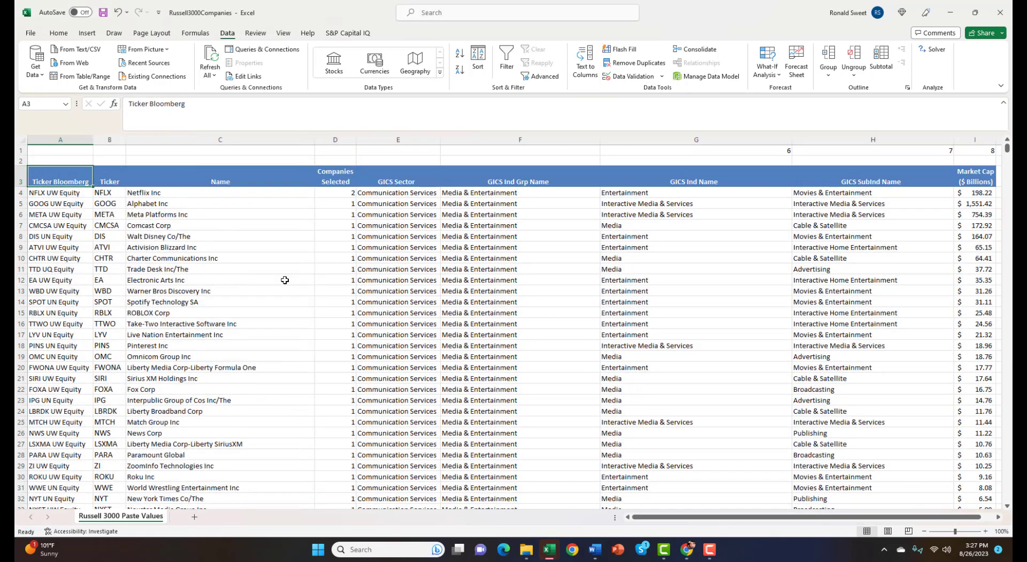
key("Down")
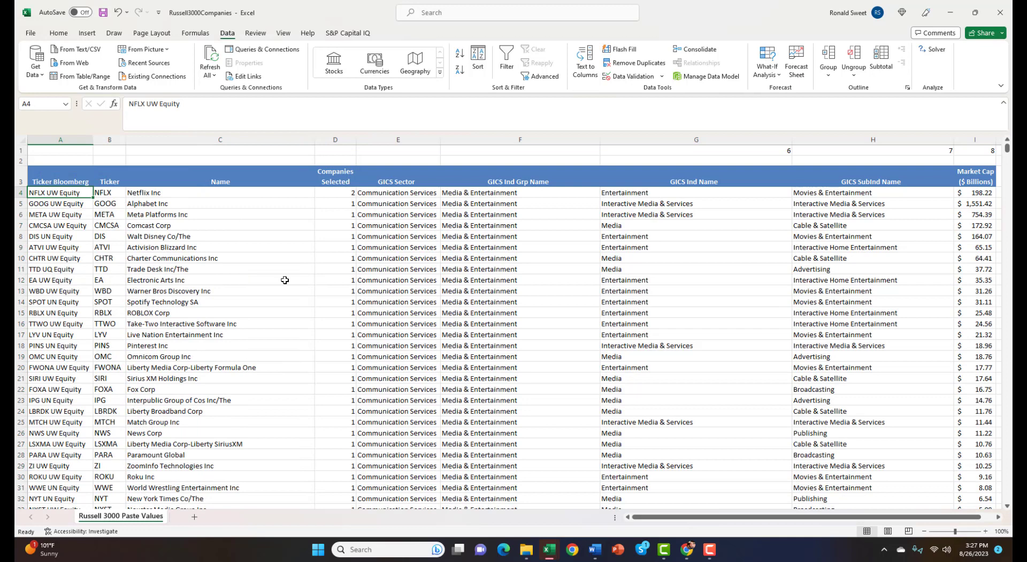
key("Right")
key("Right")
key("Right")
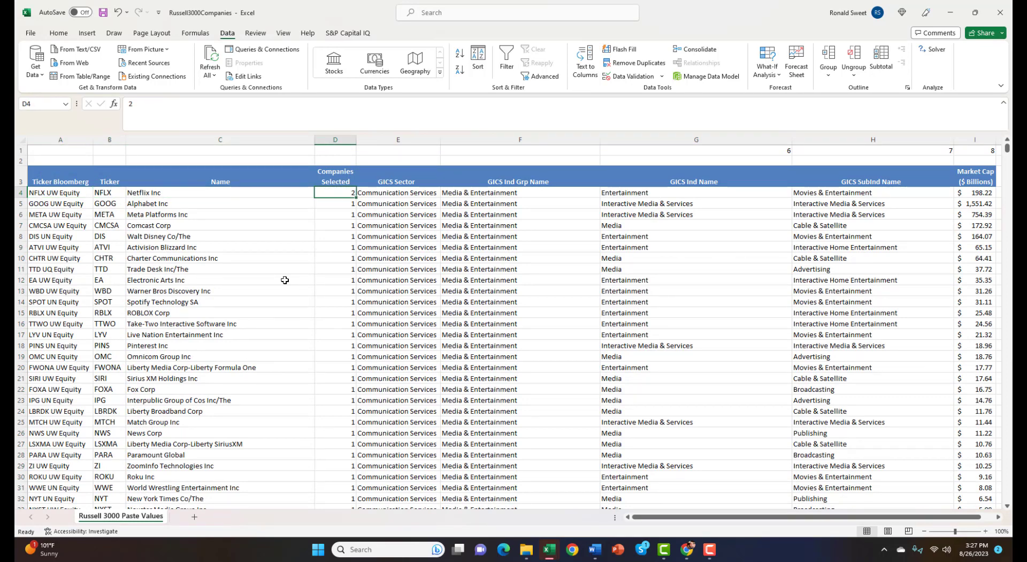
key("Down")
key("Down")
key("Down")
key("Up")
key("Up")
key("Left")
key("Left")
key("Left")
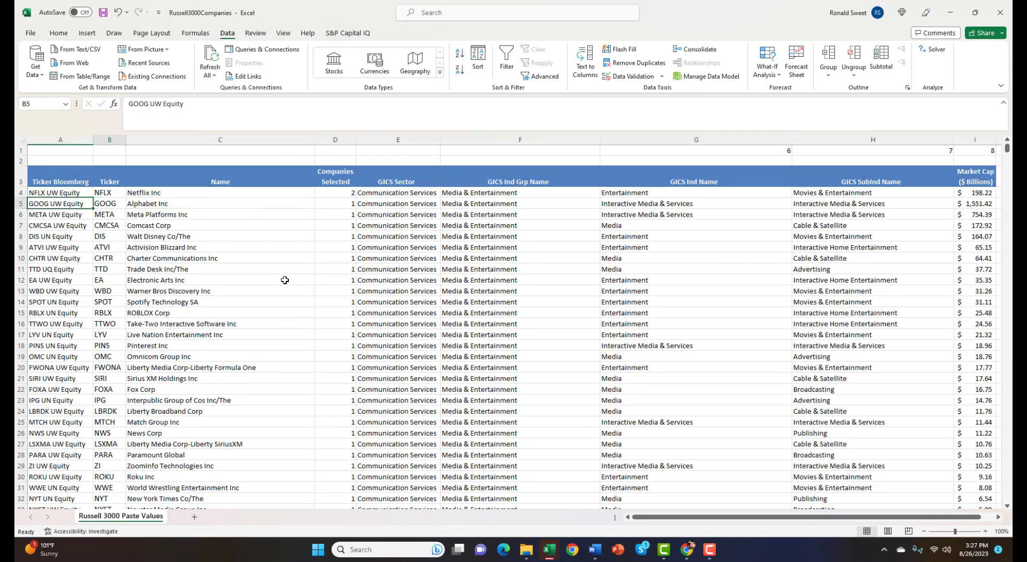
Step: Examine the Market Cap column from Netflix down to World Wrestling Entertainment to check the order within the selected companies
key("Right")
key("Right")
key("Right")
key("Right")
key("Right")
key("Right")
key("Right")
key("Right")
key("Down")
key("Down")
key("Down")
key("Down")
key("Down")
key("Down")
key("Down")
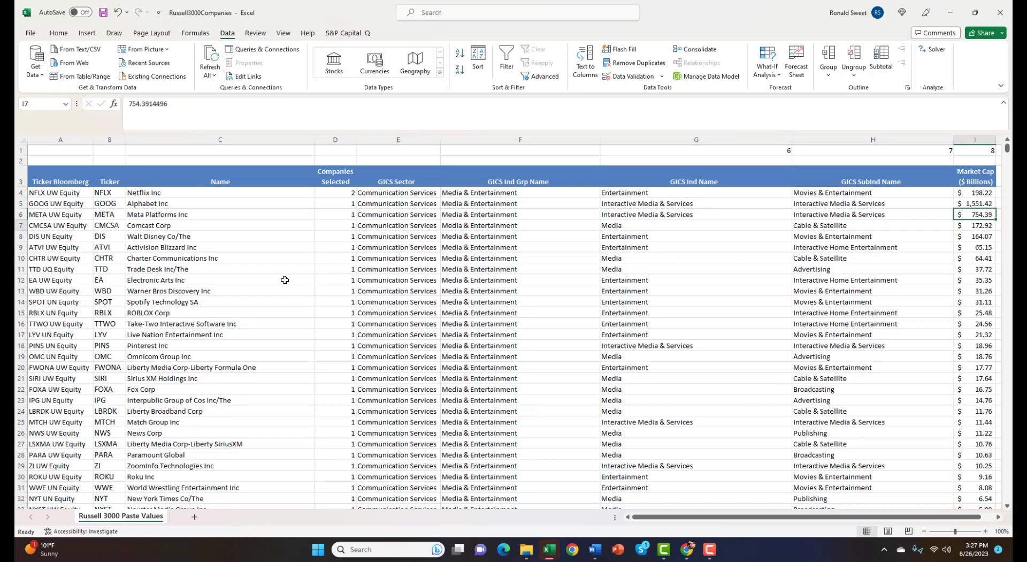
key("Up")
key("Up")
key("Up")
key("Up")
key("Up")
key("Up")
key("Up")
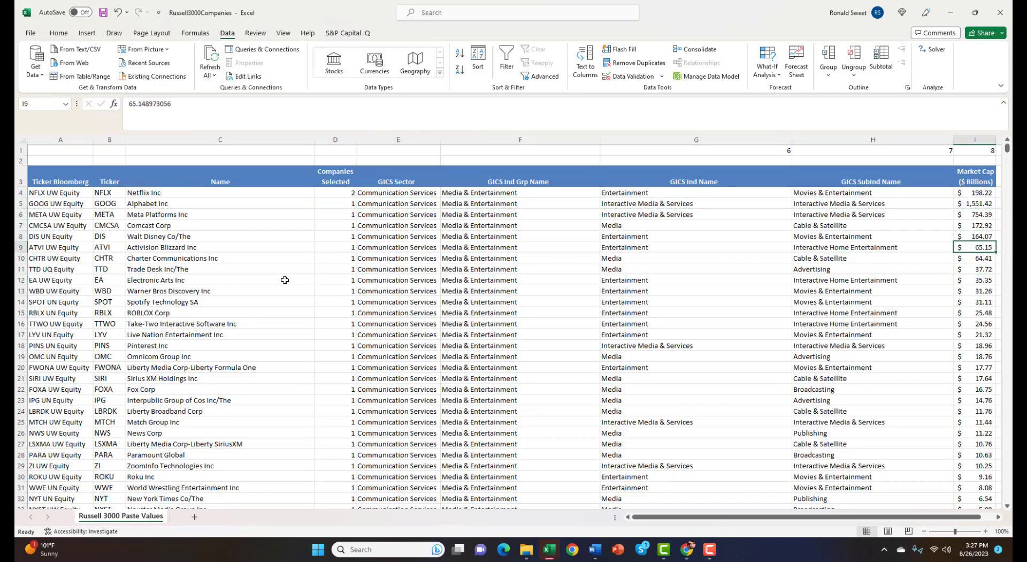
key("Up")
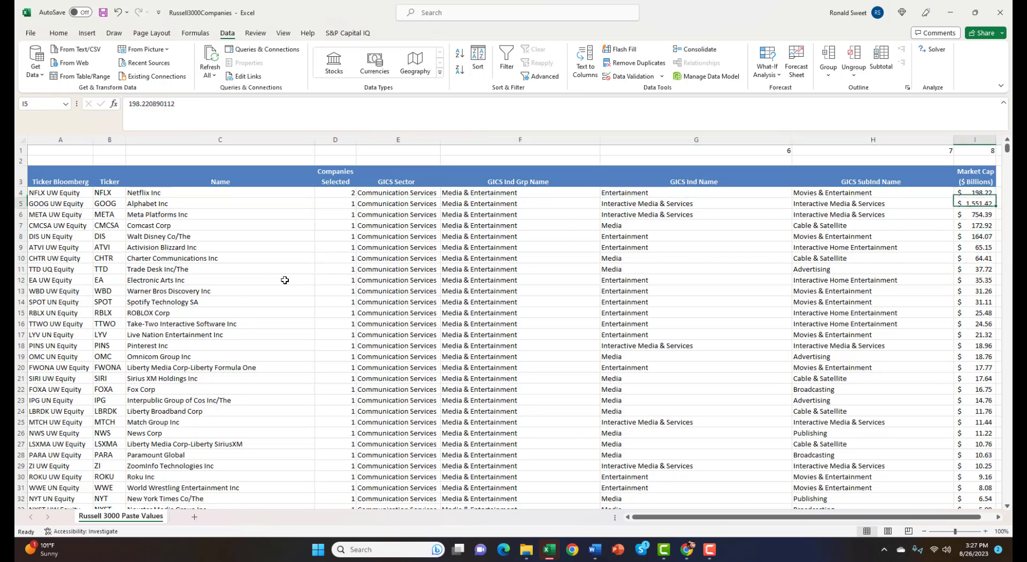
key("Down")
key("Down")
key("Down")
key("Down")
key("Down")
key("Down")
key("Down")
key("Down")
key("Down")
key("Down")
key("Down")
key("Down")
key("Down")
key("Down")
key("Down")
key("Down")
key("Down")
key("Down")
key("Down")
key("Down")
key("Down")
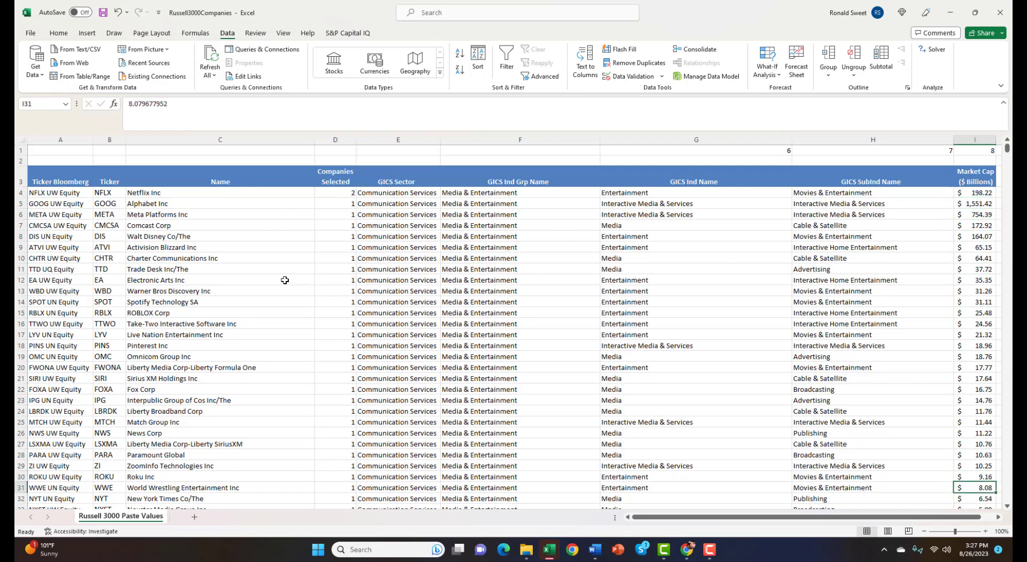
key("Left")
key("Left")
key("Left")
key("Left")
key("Left")
key("Left")
key("Left")
key("Left")
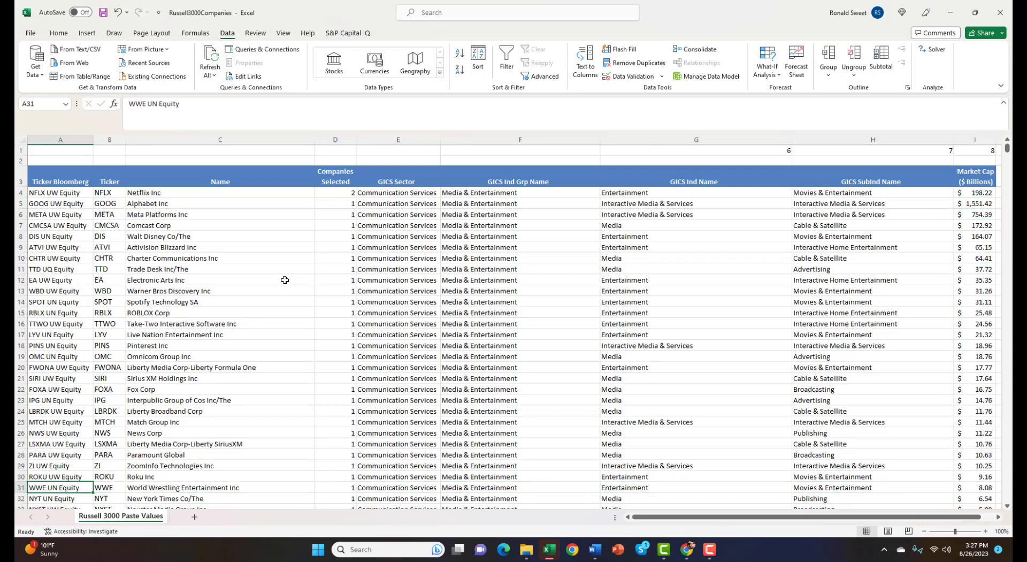
Step: Copy all sorted company rows from Netflix in A4 through I2985, without the header row
key("Up")
key("Up")
key("ctrl+Up")
key("Down")
key("Up")
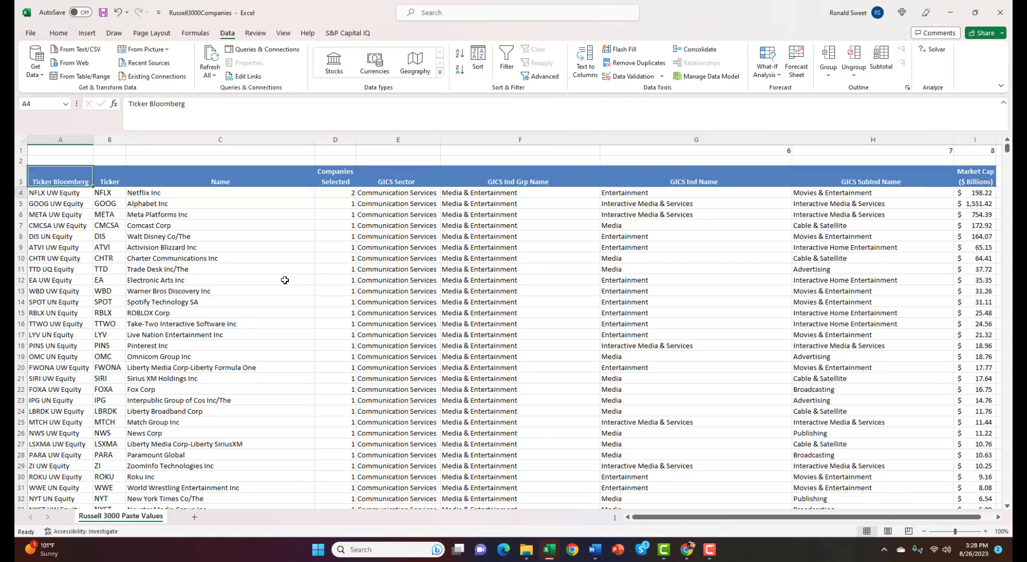
key("Down")
key("ctrl+shift+Down")
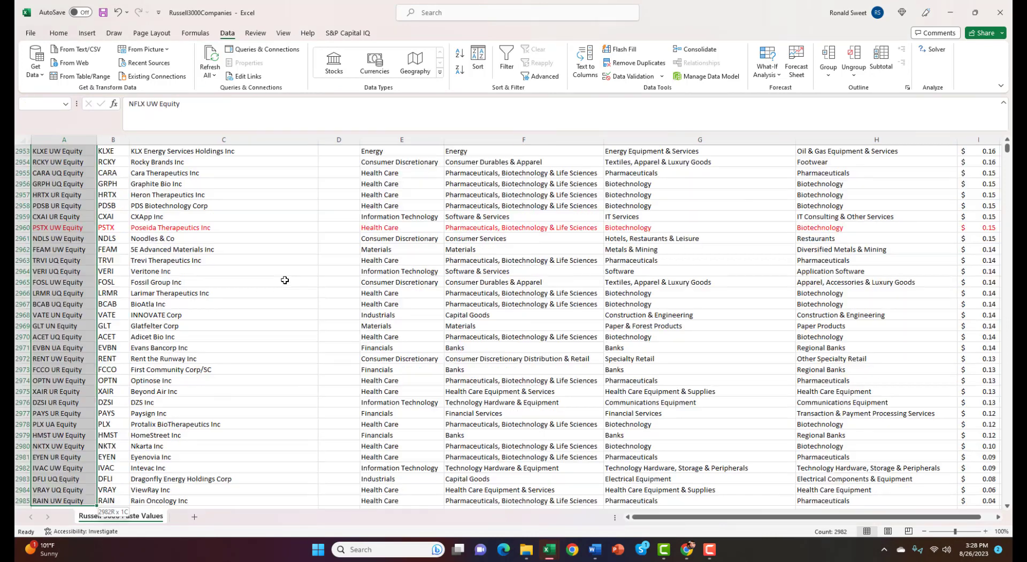
key("ctrl+shift+Right")
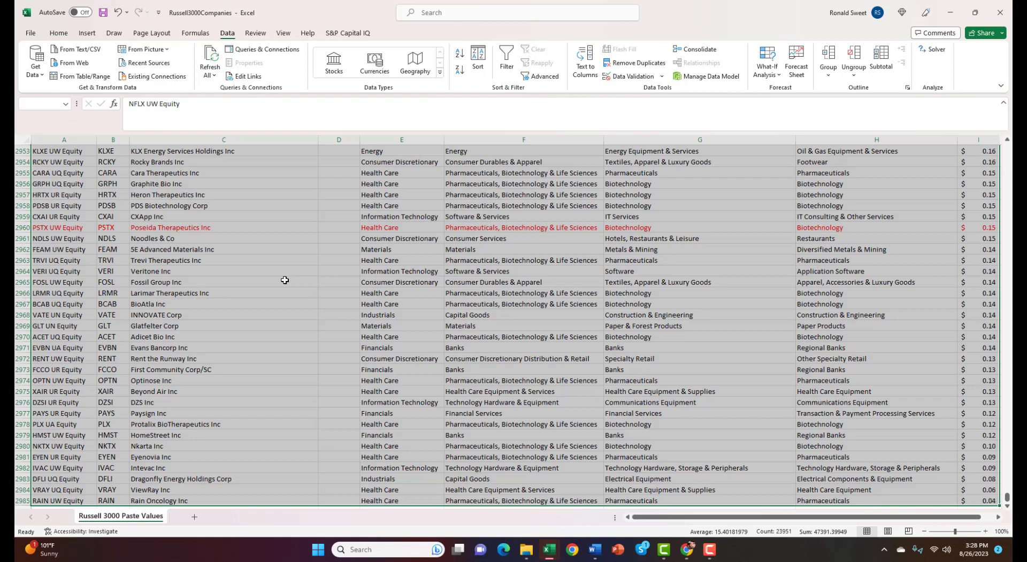
key("ctrl+c")
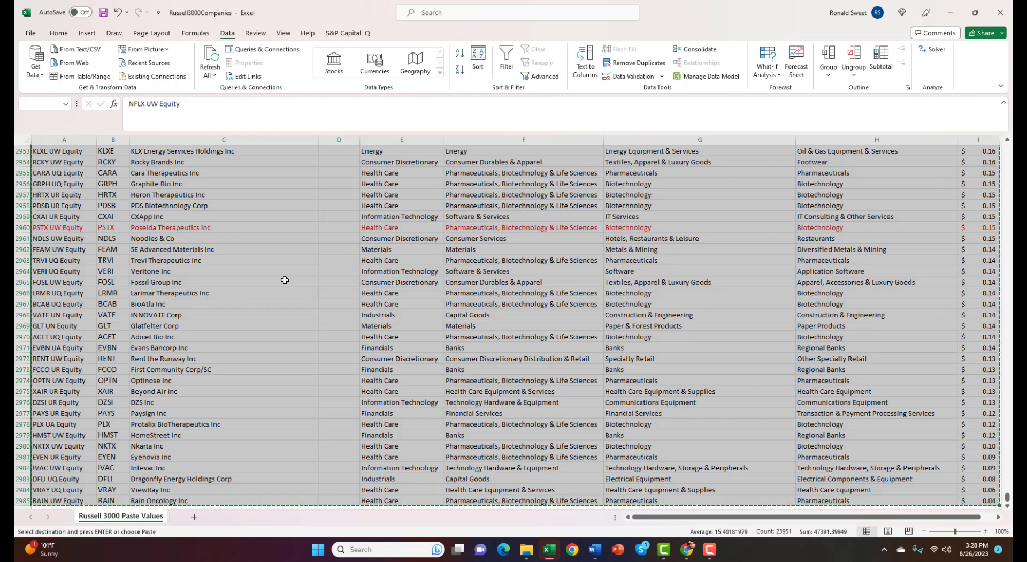
Step: Switch to the WMTBloombergSpring2023CapIQFINAL workbook and paste the copied rows as values at A4 of the Russell 3000 Paste Values sheet
mouse_move(549, 549)
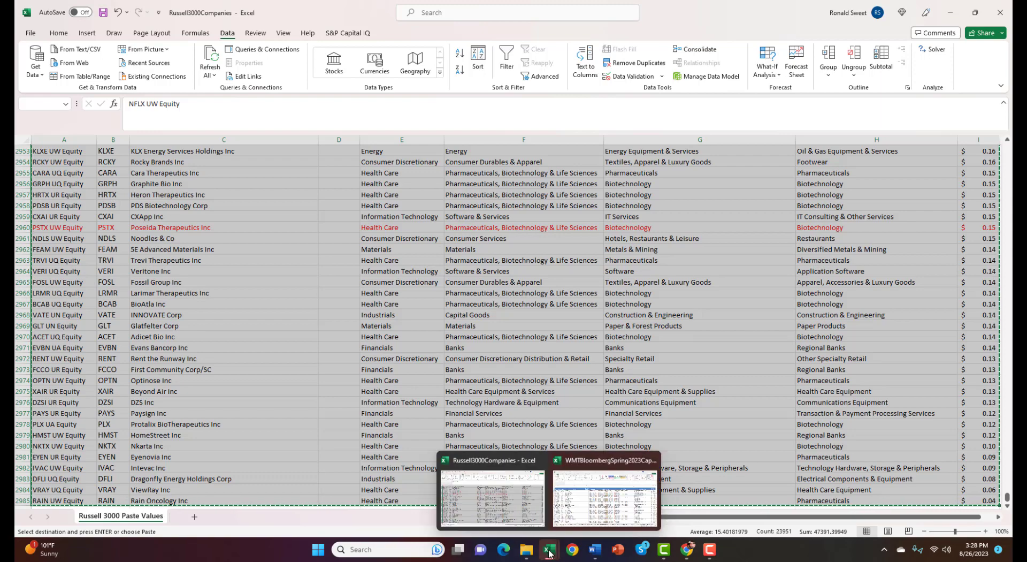
left_click(582, 524)
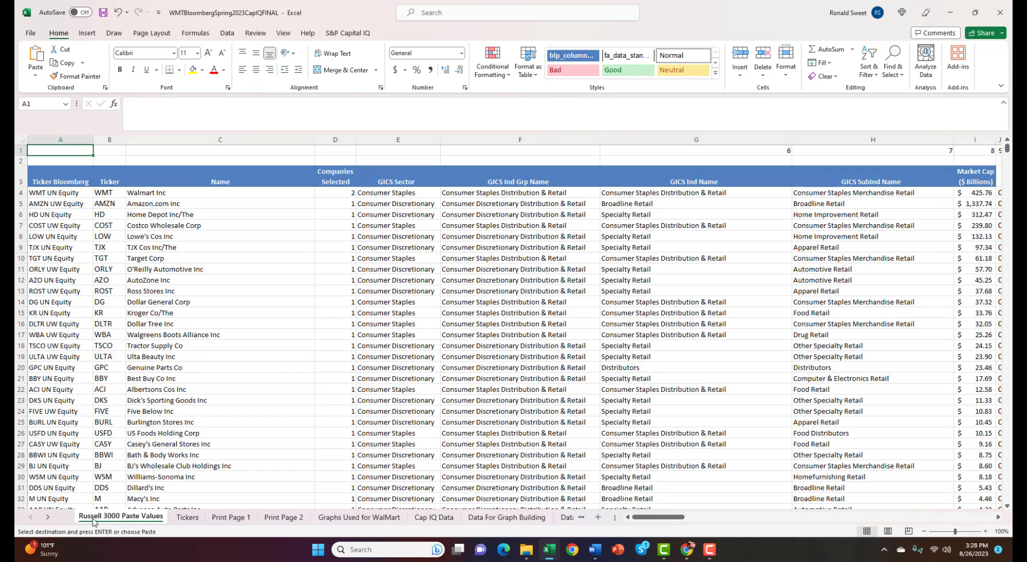
left_click(66, 255)
left_click(51, 192)
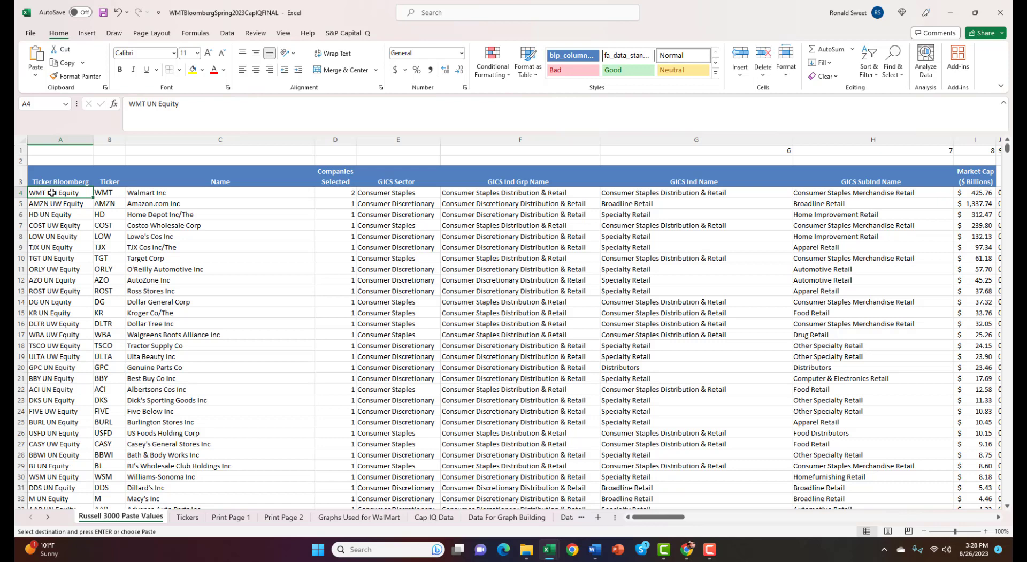
right_click(51, 193)
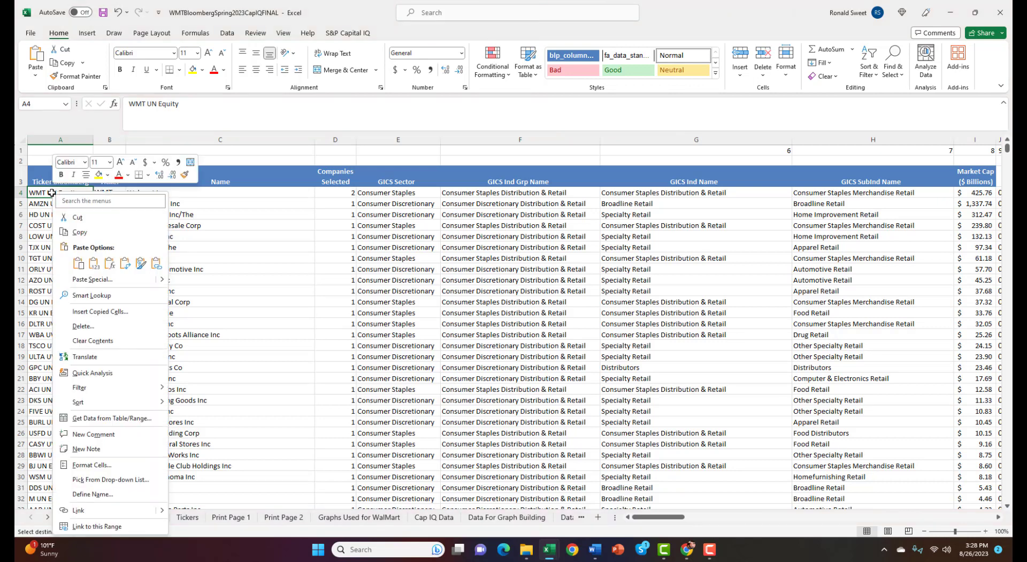
left_click(92, 266)
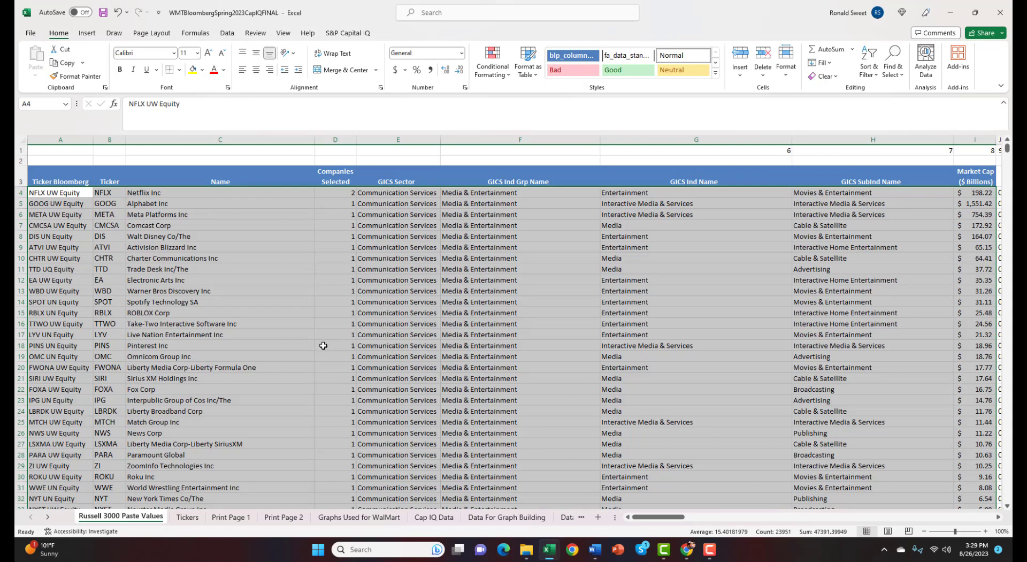
left_click(129, 271)
left_click(54, 191)
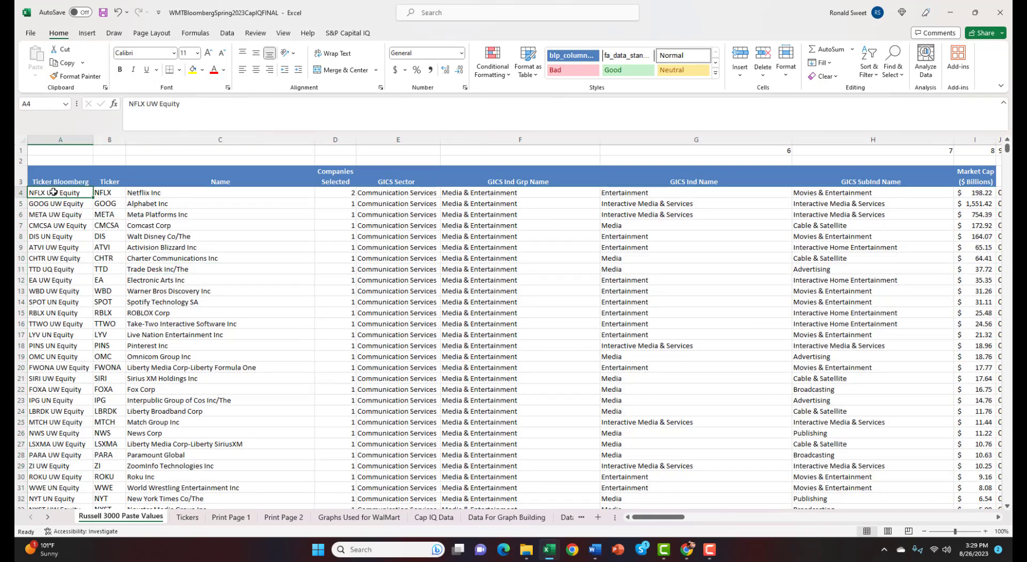
Step: Set the primary company name in D5 of the Tickers sheet to Netflix and check the chart legends on Print Page 2
left_click(187, 517)
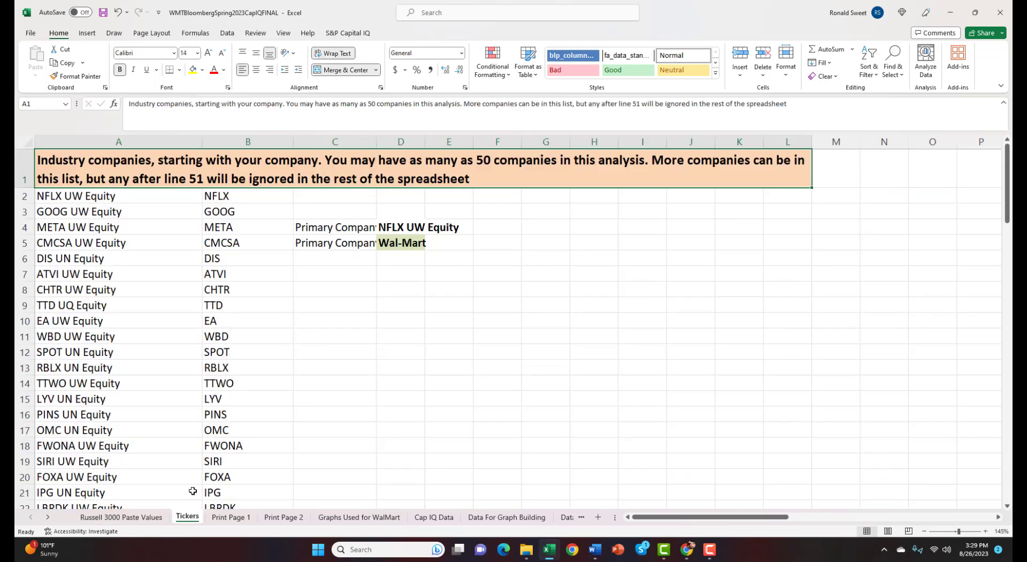
left_click(395, 241)
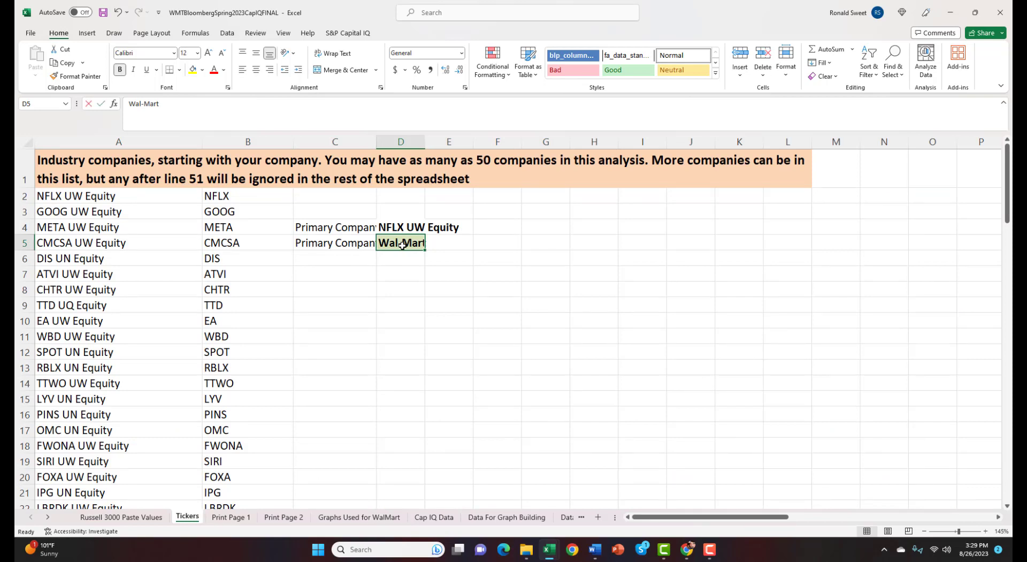
type("Netflix")
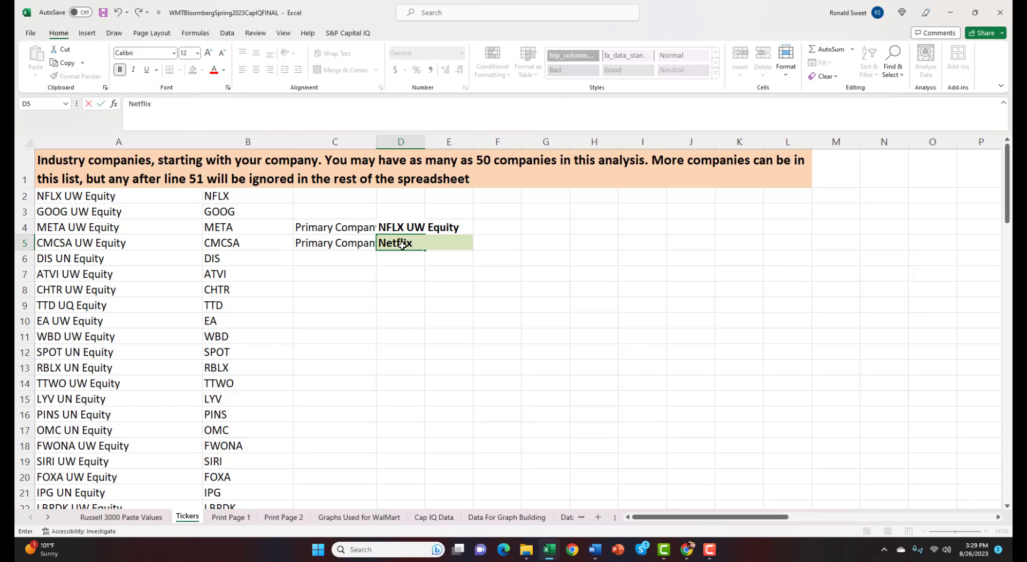
key("Return")
left_click(402, 244)
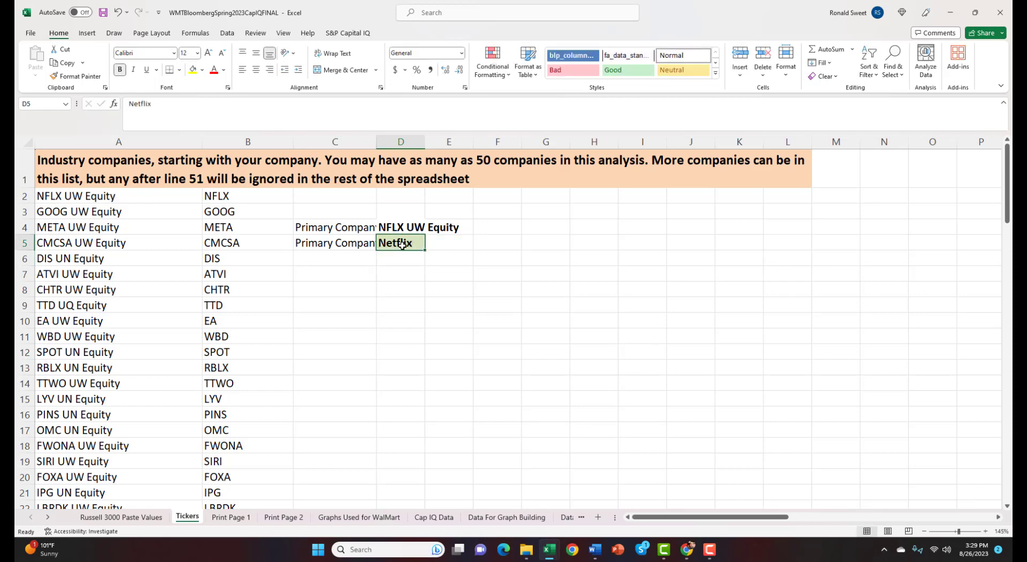
left_click(283, 517)
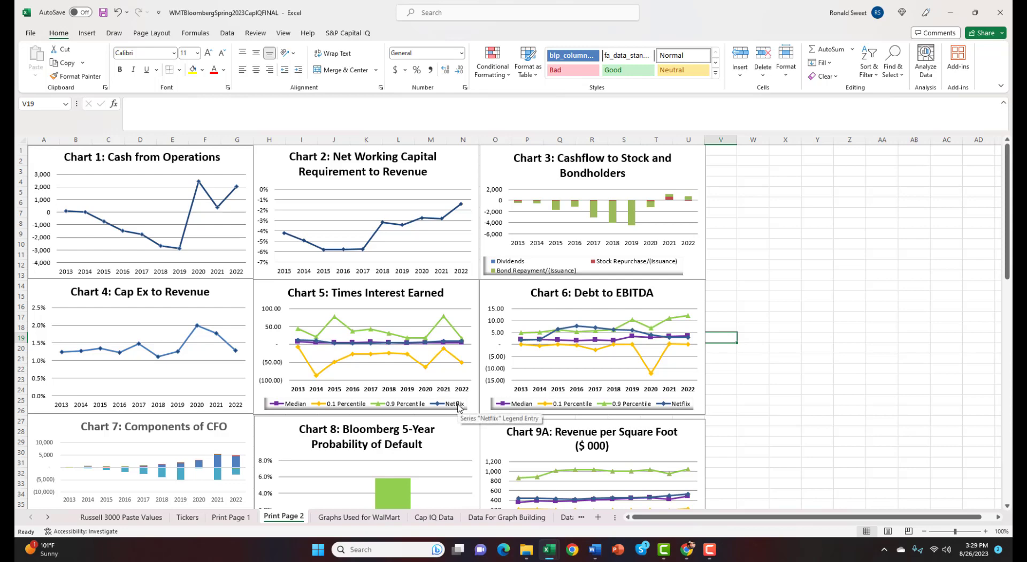
Step: Save a copy of the workbook in the Downloads folder under the name NFLXBloombergSpring2023CapIQFINAL
left_click(154, 517)
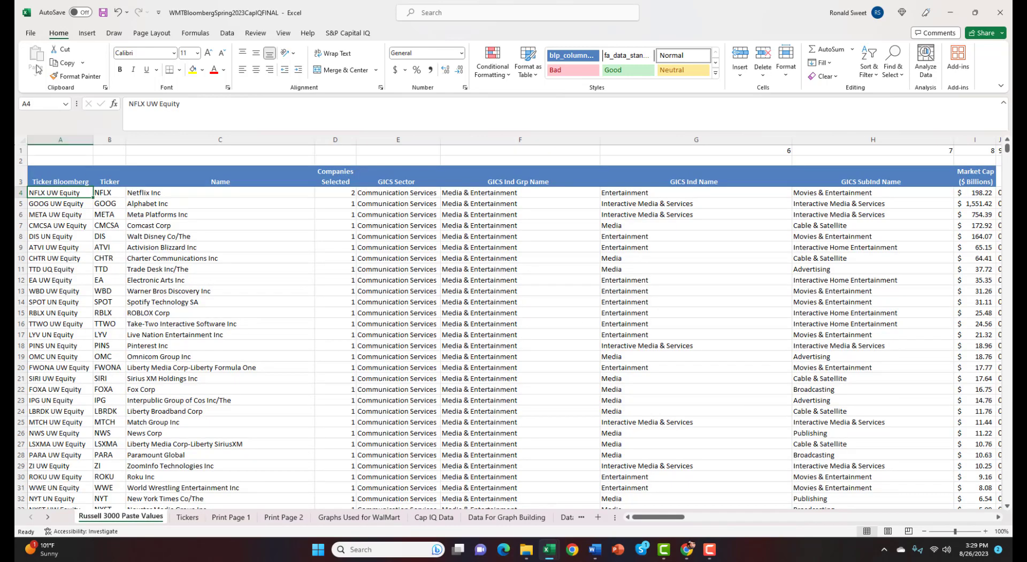
left_click(31, 35)
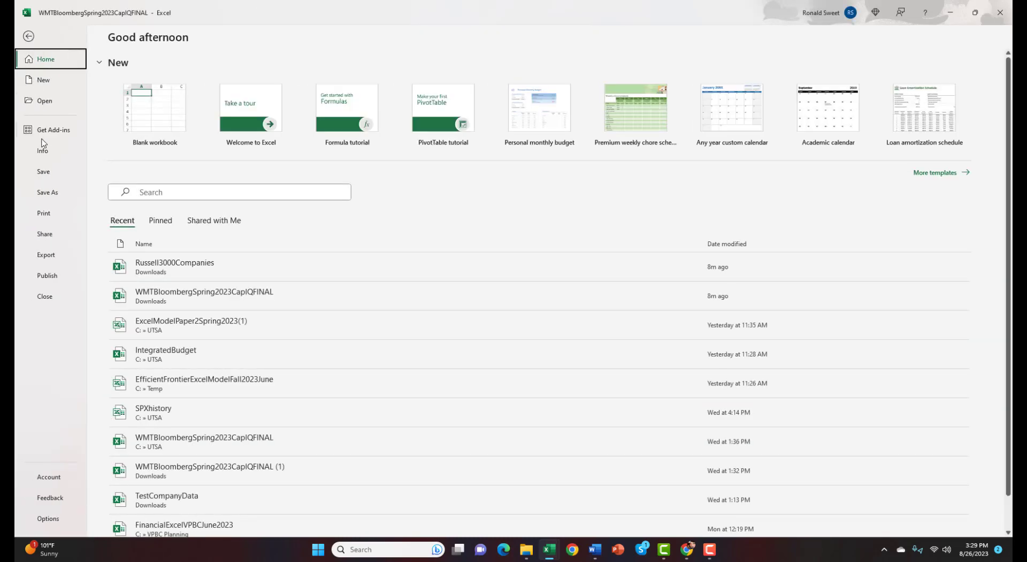
left_click(49, 196)
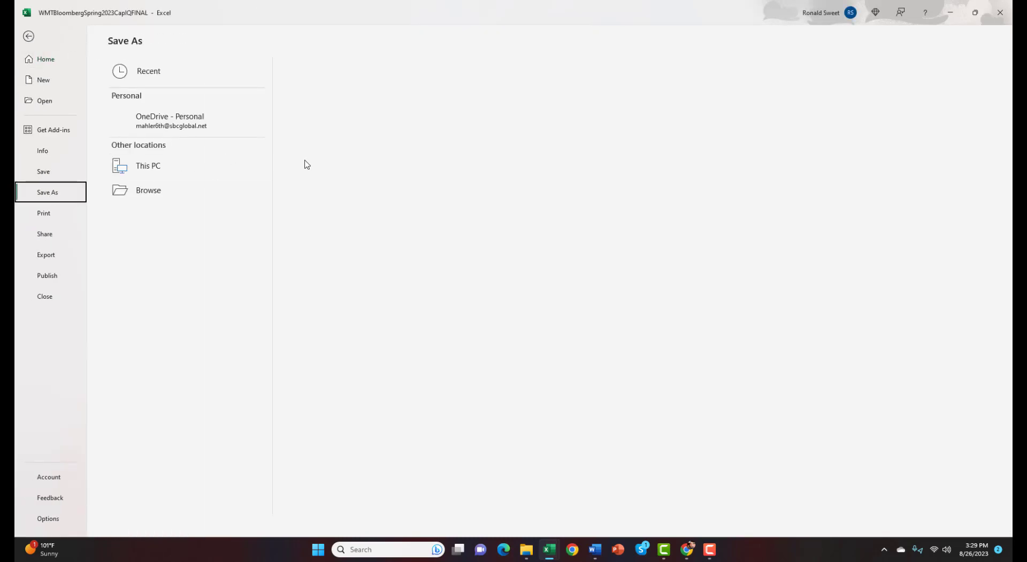
left_click(310, 78)
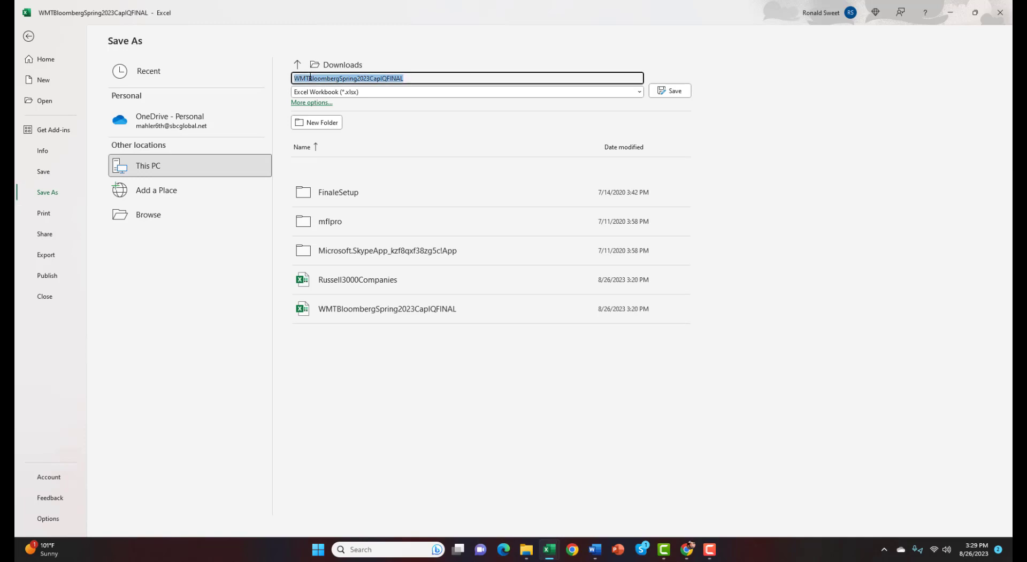
left_click(310, 78)
key("BackSpace")
key("BackSpace")
key("BackSpace")
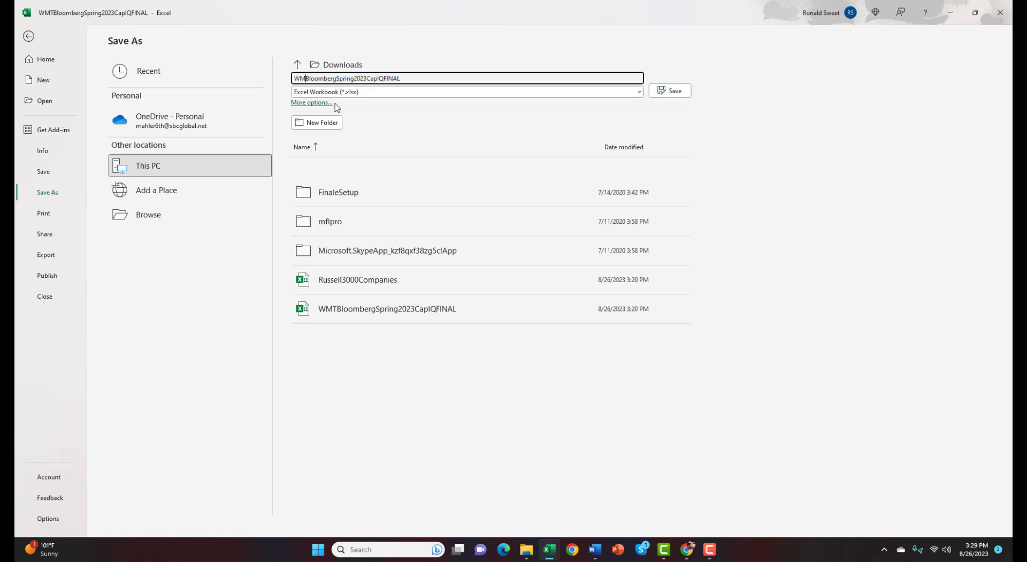
type("NFLX")
key("ctrl+a")
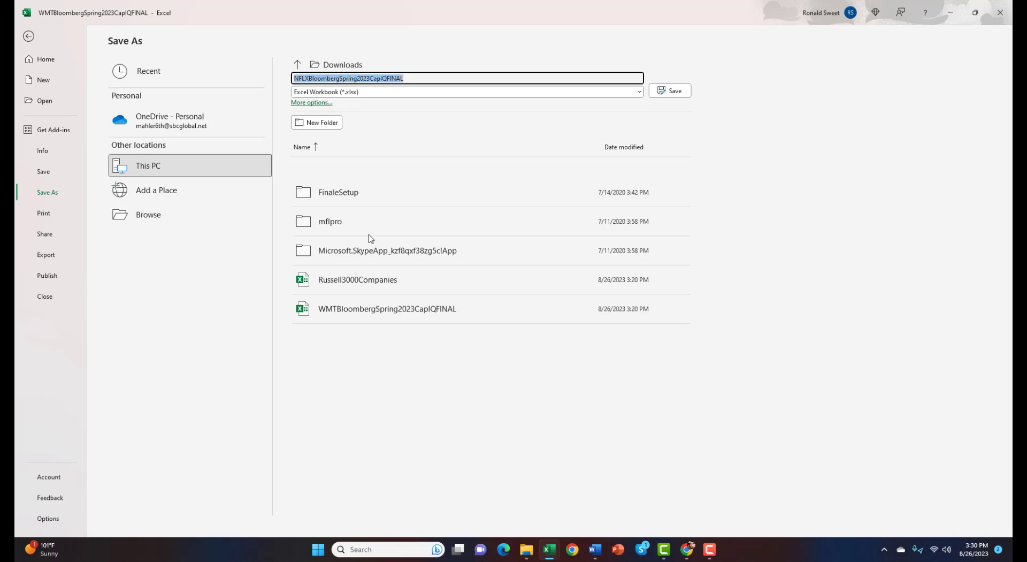